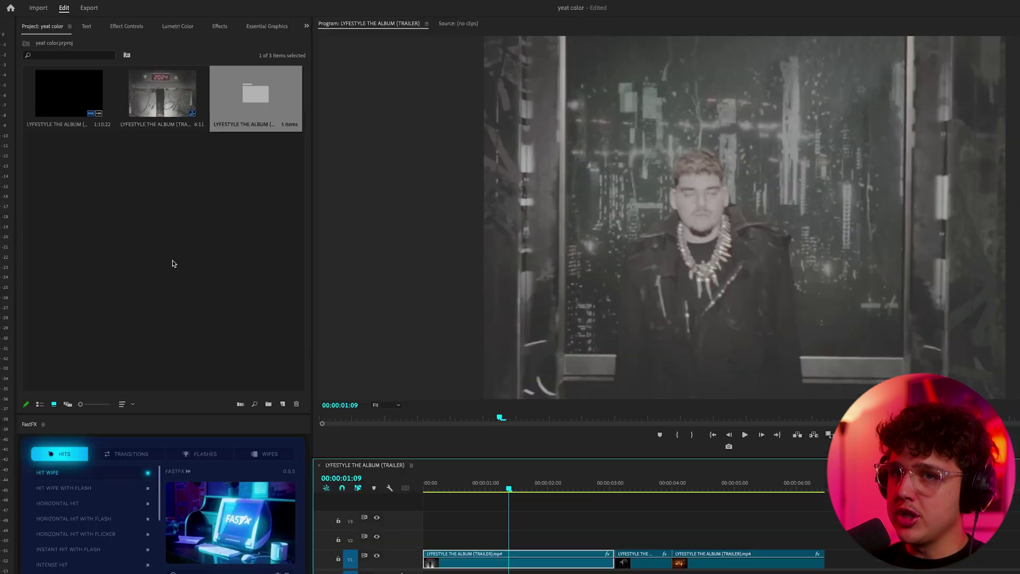
Create an adjustment layer and place it on V2, spanning all three trailer clips.
right_click(158, 226)
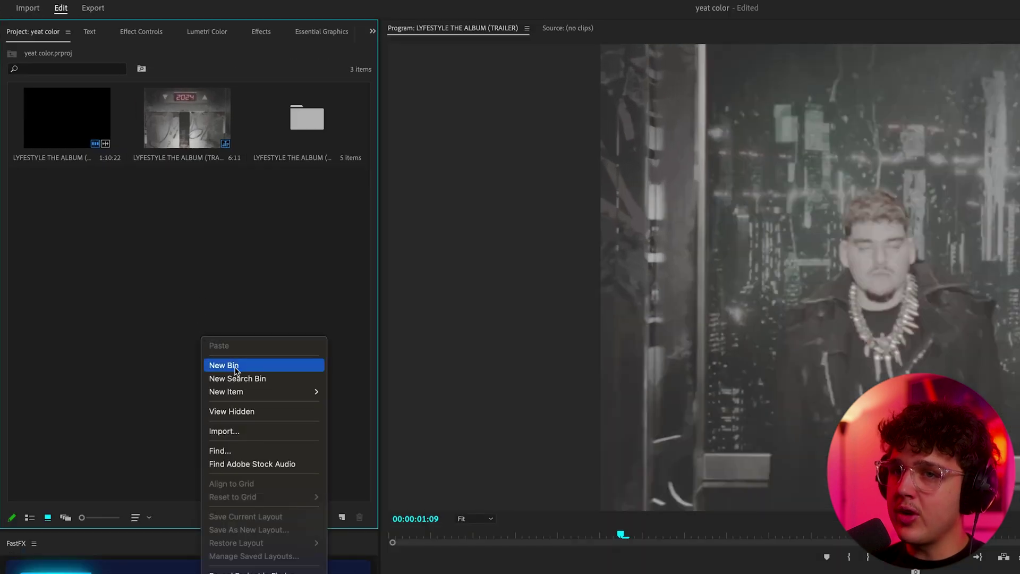
mouse_move(236, 392)
left_click(367, 431)
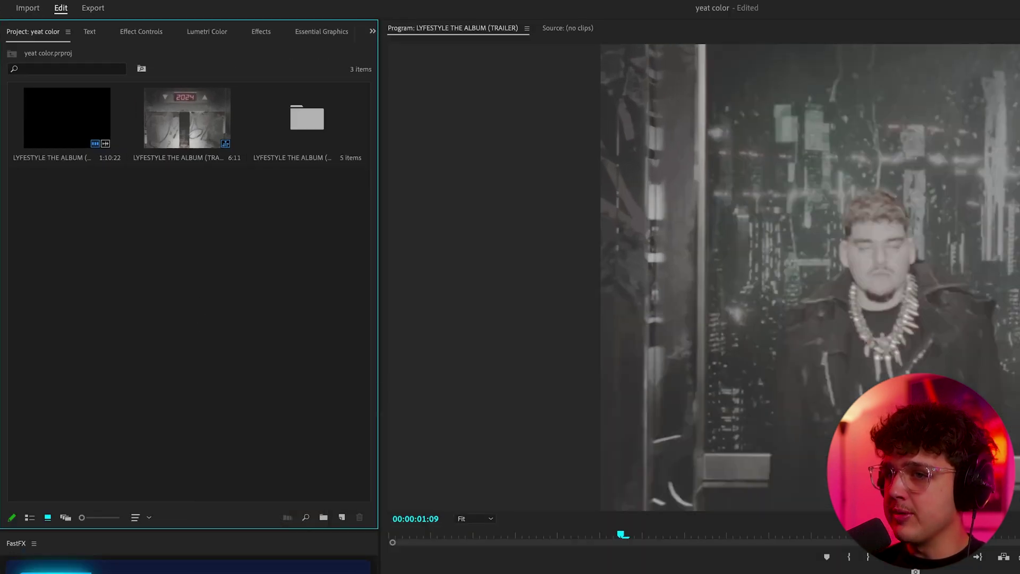
key("Return")
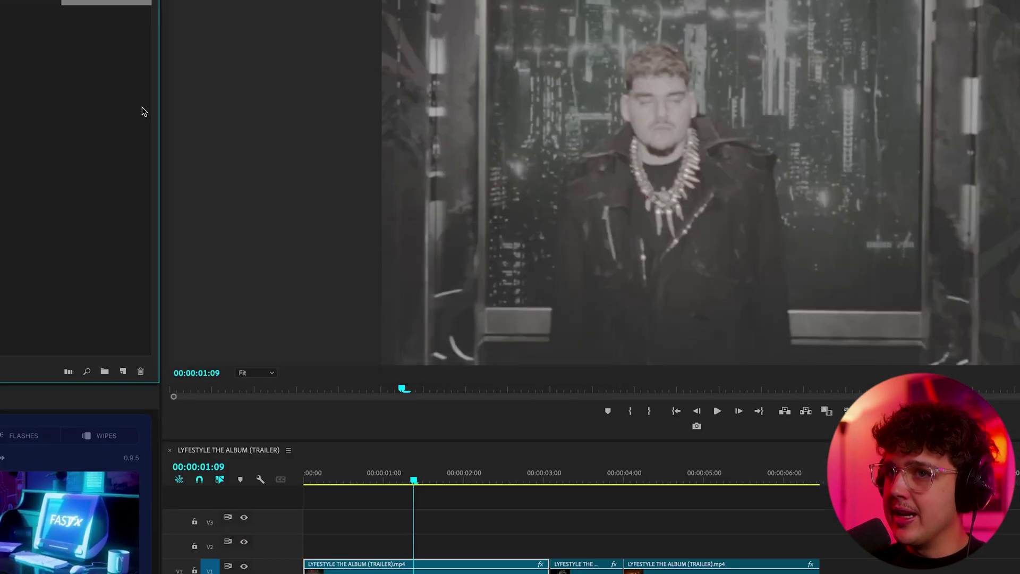
left_click_drag(242, 80, 717, 467)
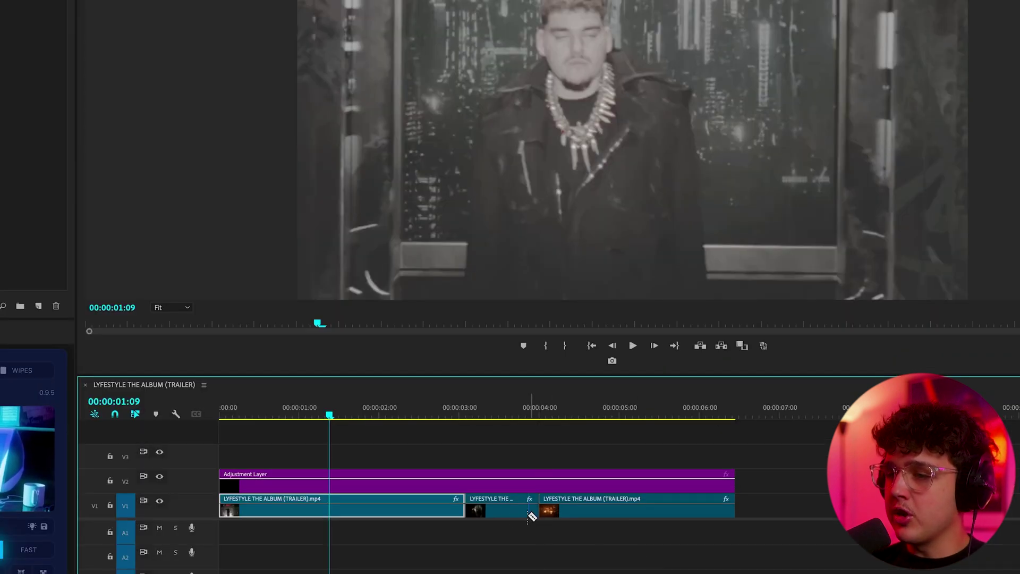
Split the adjustment layer at both clip cuts so each trailer clip has its own segment.
left_click(466, 486, "ctrl")
left_click(538, 483, "ctrl")
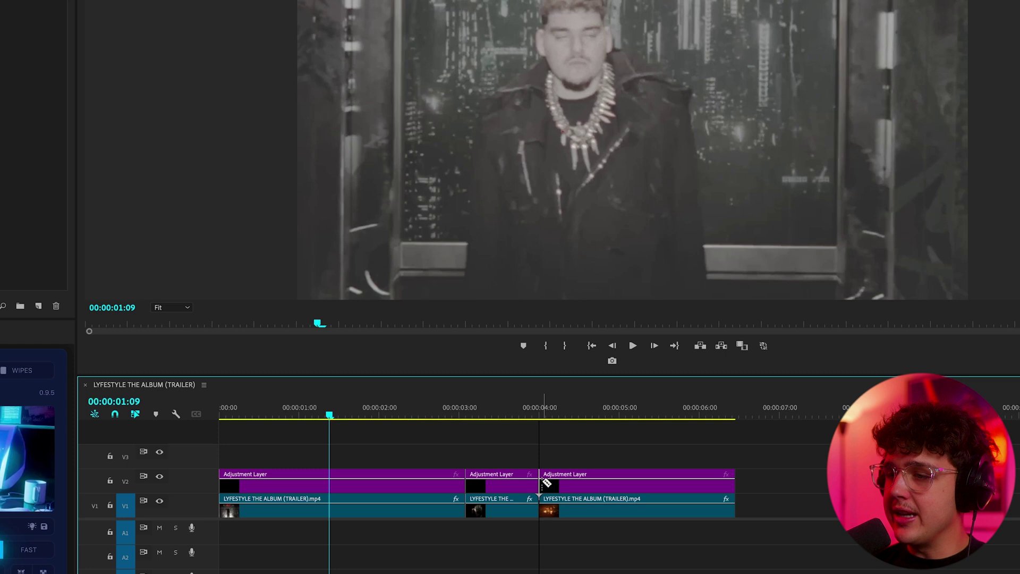
left_click(365, 485)
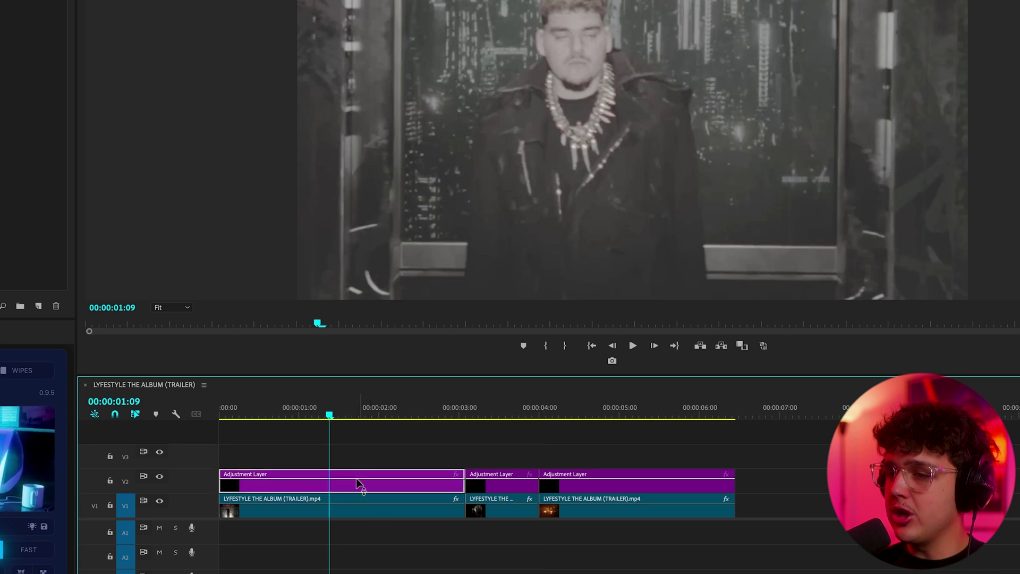
left_click(500, 485)
left_click(506, 408)
left_click(575, 483)
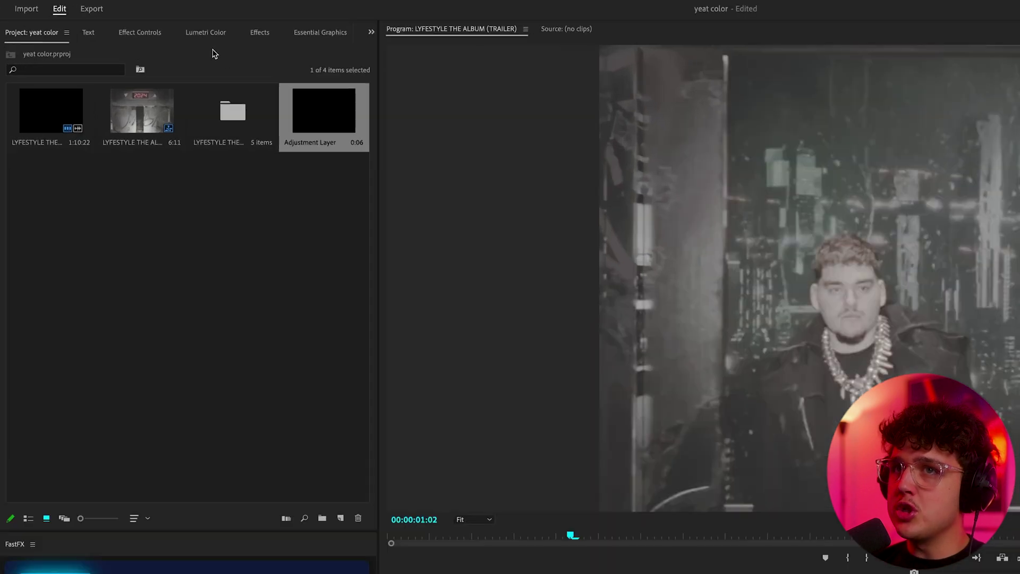
Open the Lumetri Color controls for the first adjustment layer and look through the list of available panels.
left_click(162, 24)
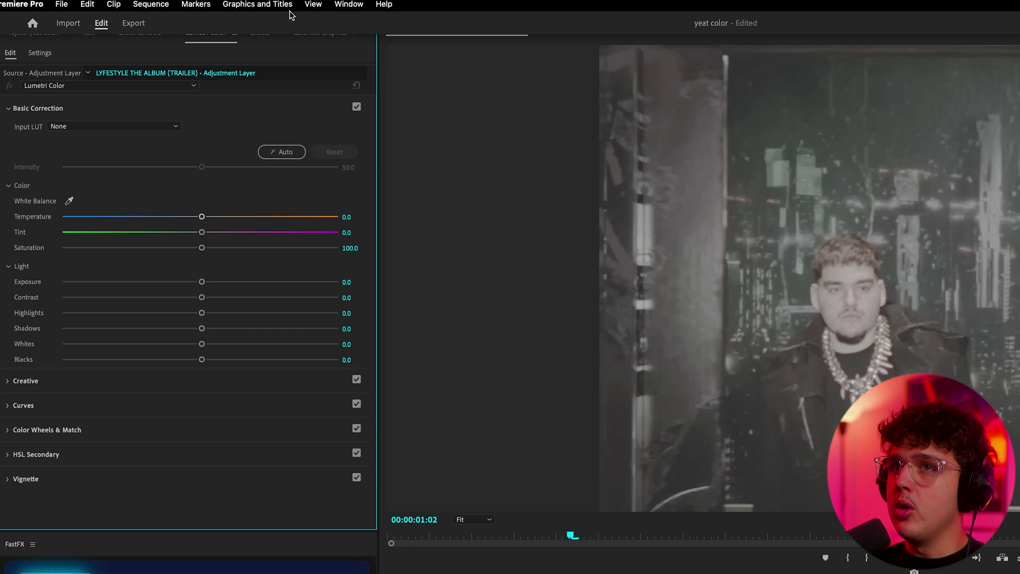
left_click(343, 7)
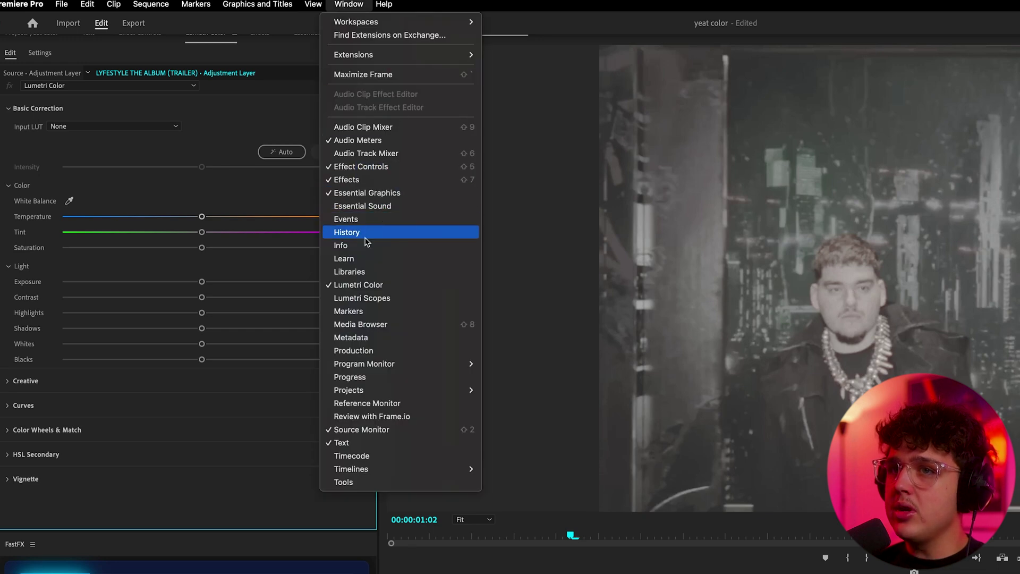
left_click(275, 136)
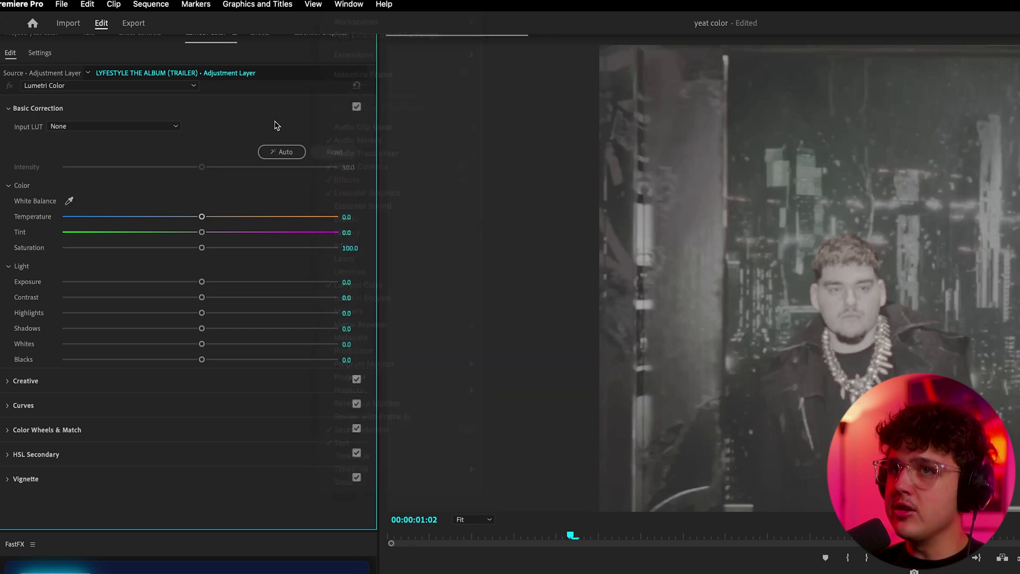
Search the effects for "lume" and return to the Lumetri Color controls.
left_click(266, 34)
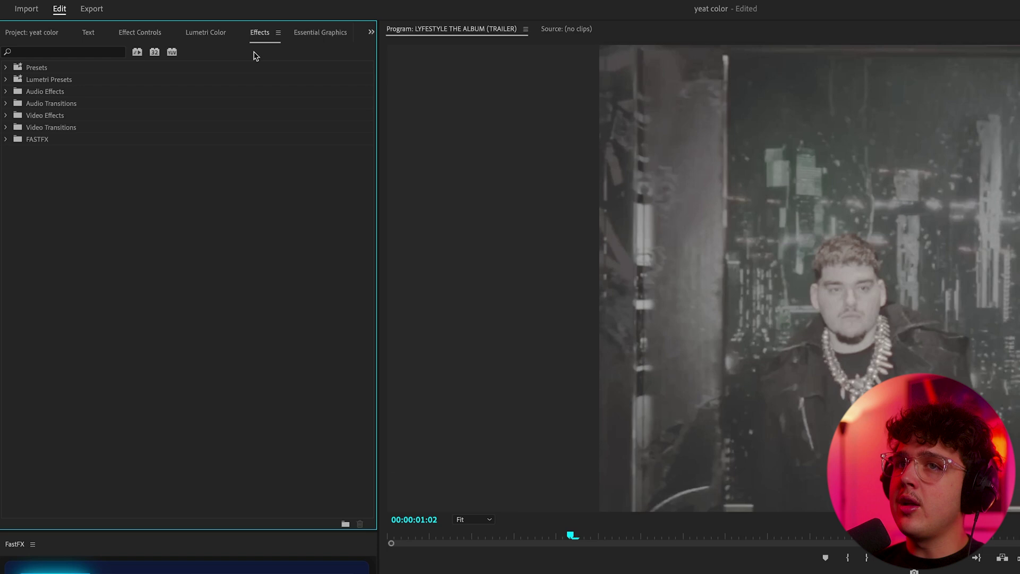
left_click(72, 52)
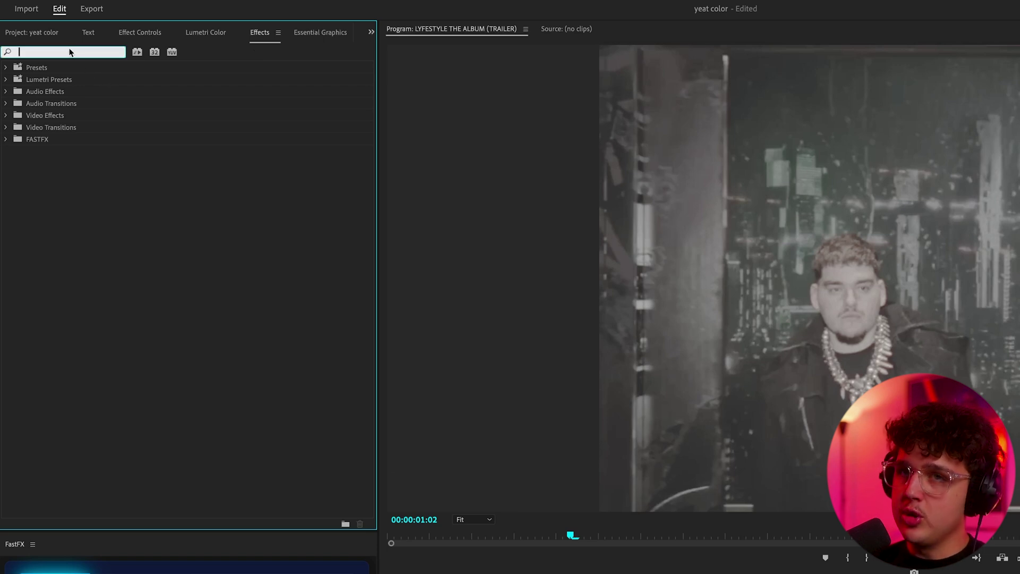
type("lum")
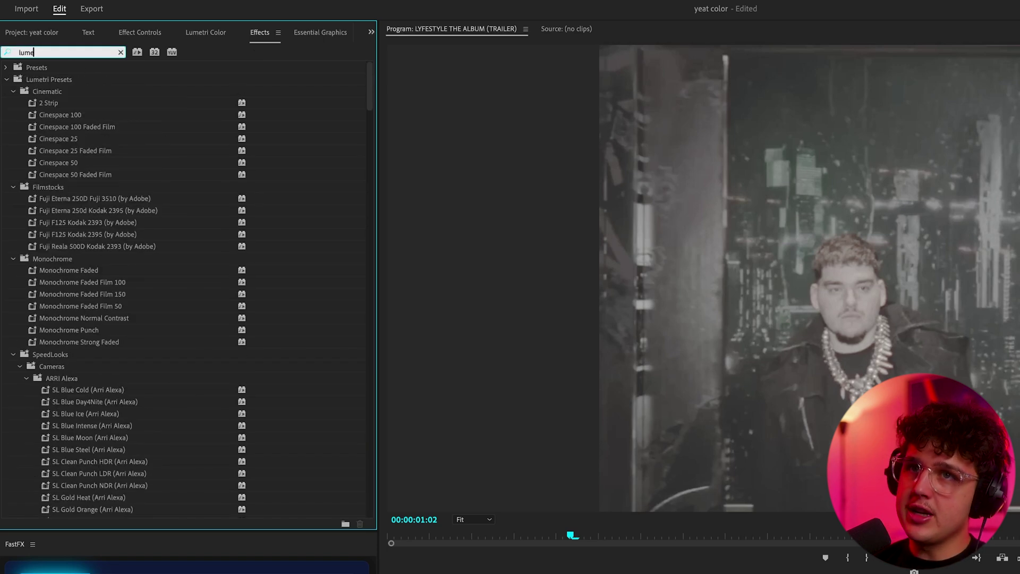
type("e")
left_click(211, 35)
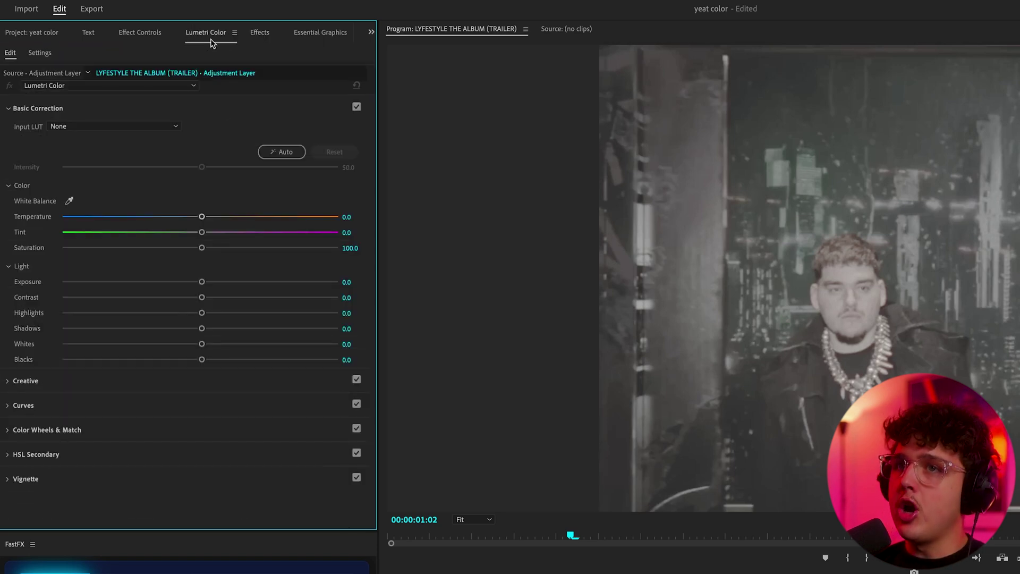
Load 109.cube as the Creative look on the first adjustment layer and preview it at 00:00:01:18.
left_click(48, 110)
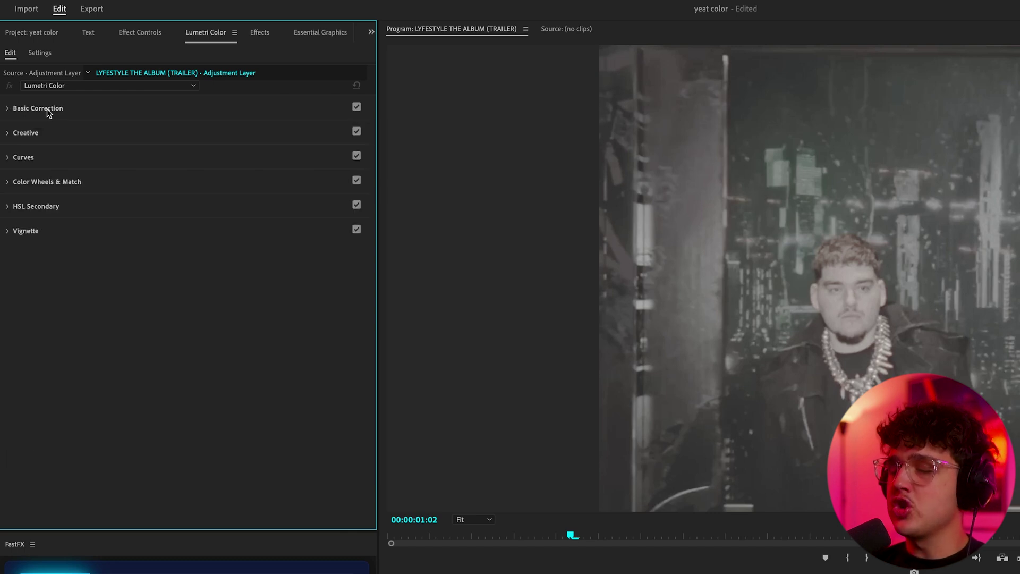
left_click(26, 133)
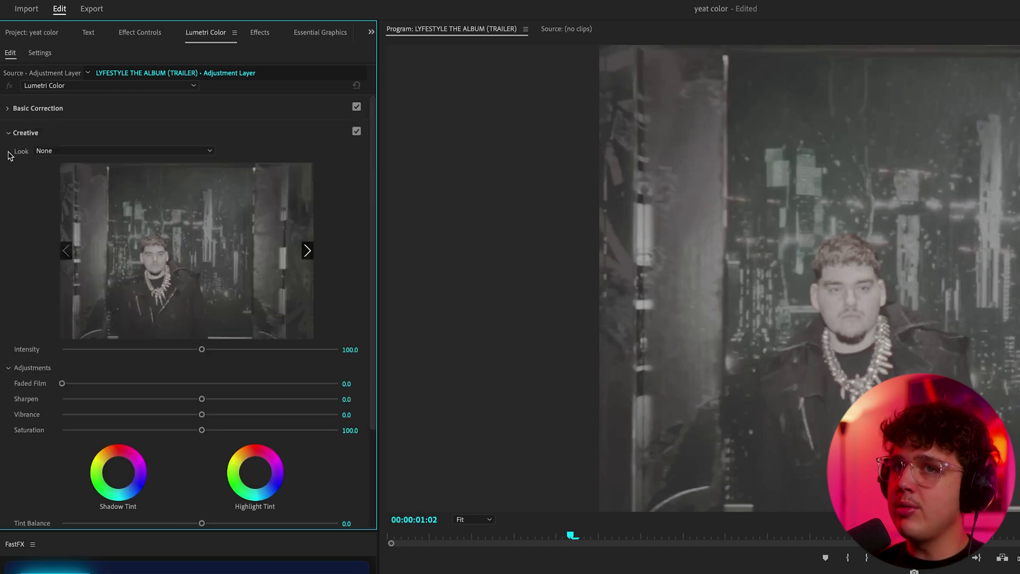
left_click(61, 152)
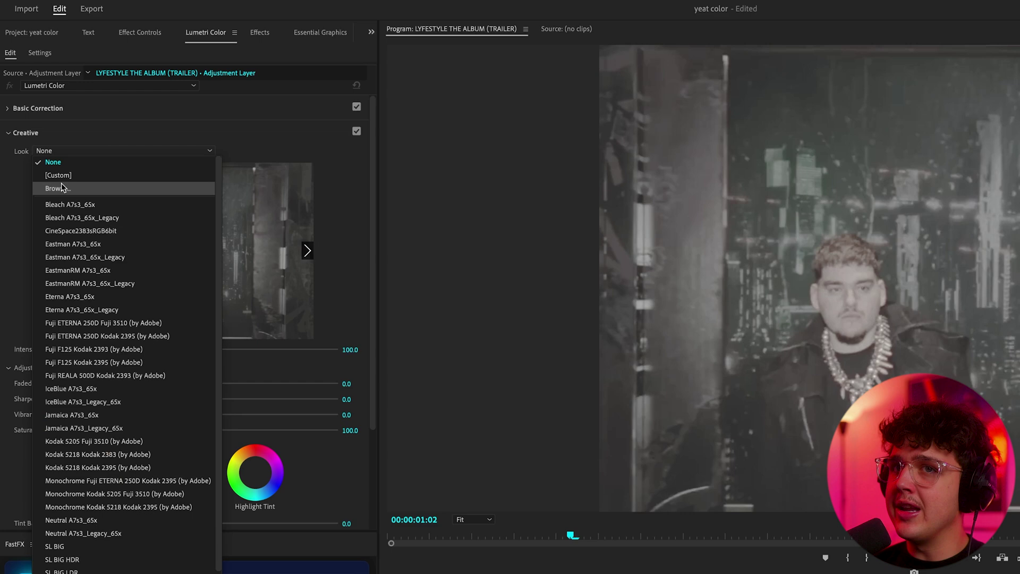
left_click(61, 183)
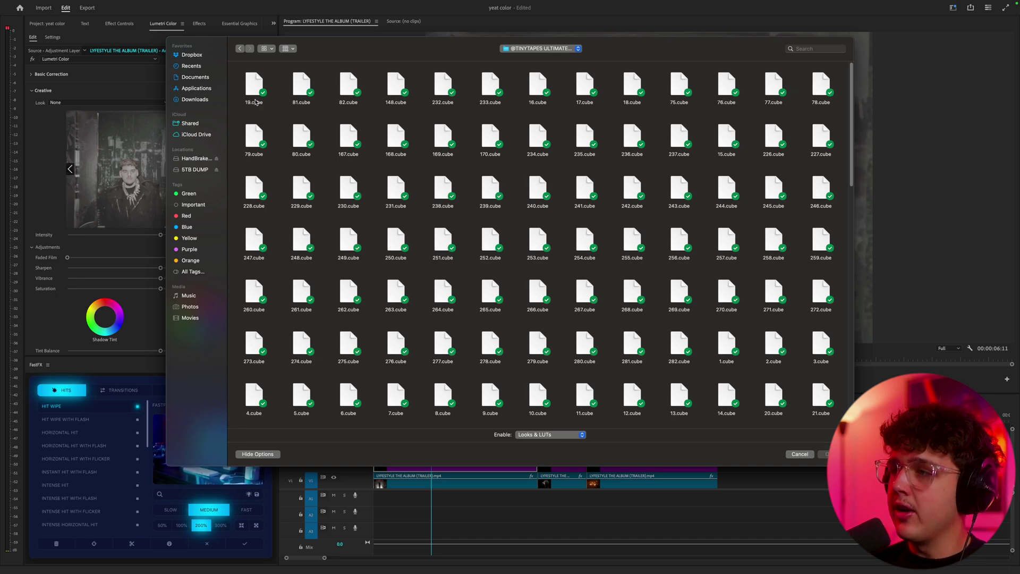
scroll(560, 252, "down", 5)
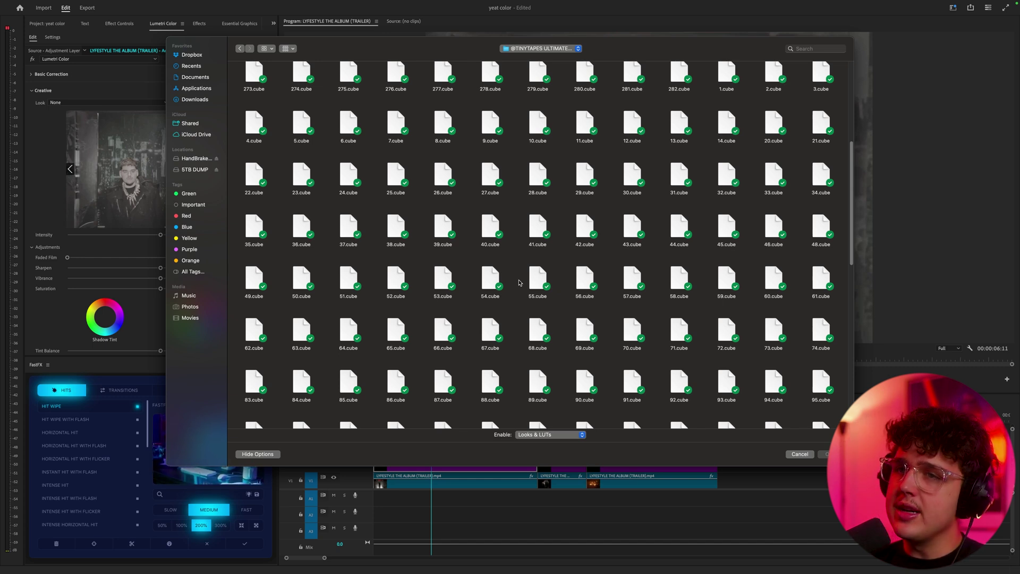
scroll(533, 319, "down", 5)
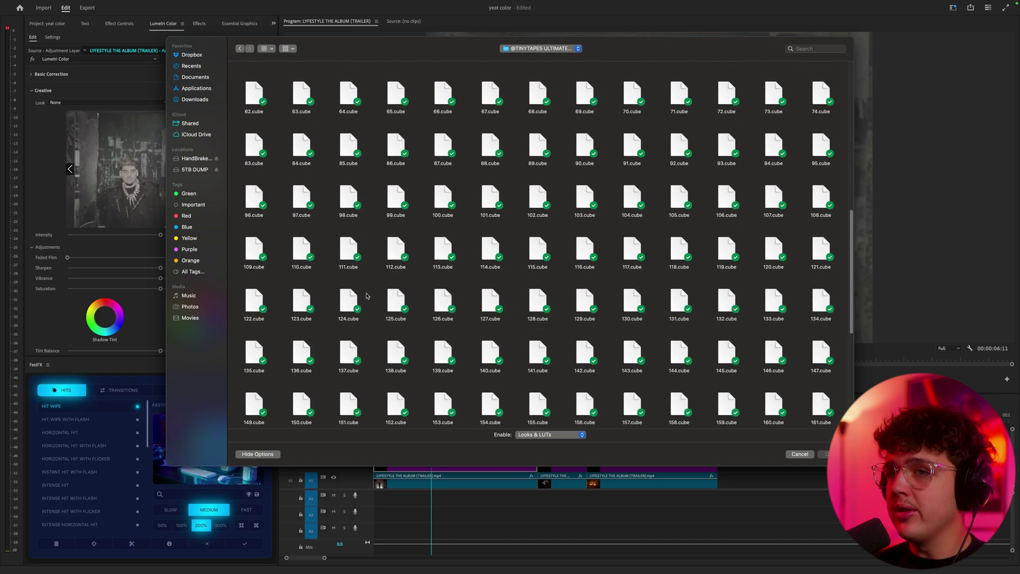
double_click(255, 254)
left_click_drag(442, 419, 467, 420)
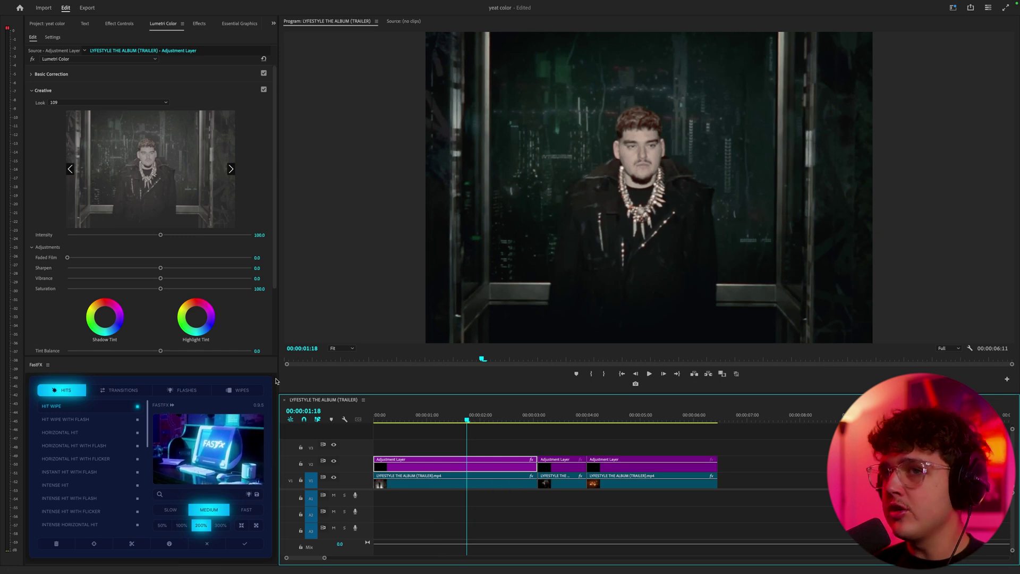
Set the first adjustment layer's Basic Correction to temperature -6.3, tint -4.1, exposure 0.4, contrast 16.6, highlights -5.4, shadows -26.6, whites -0.6, blacks 14.0.
left_click(44, 77)
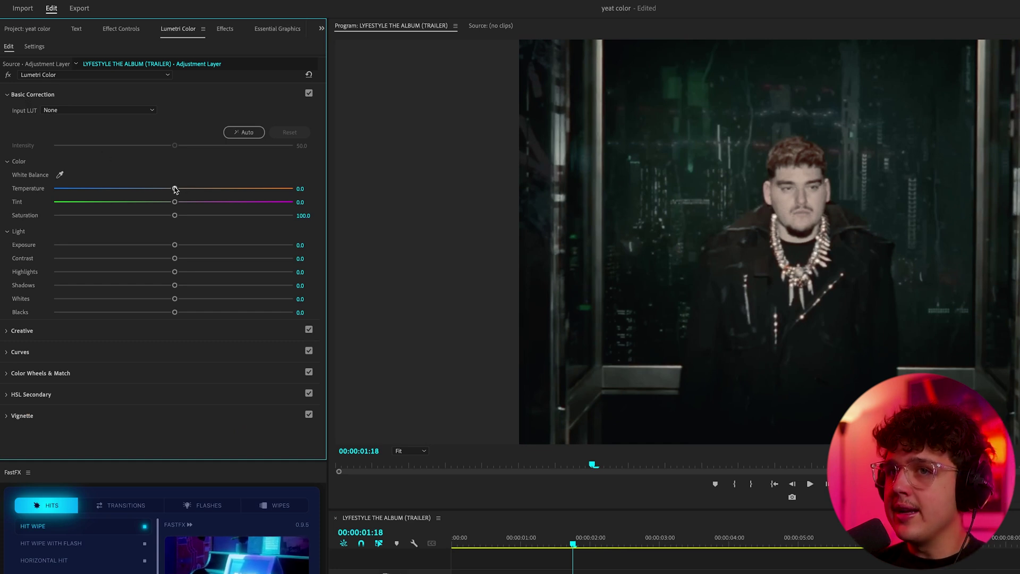
mouse_move(175, 189)
left_mouse_down()
mouse_move(158, 190)
mouse_move(169, 206)
left_mouse_up()
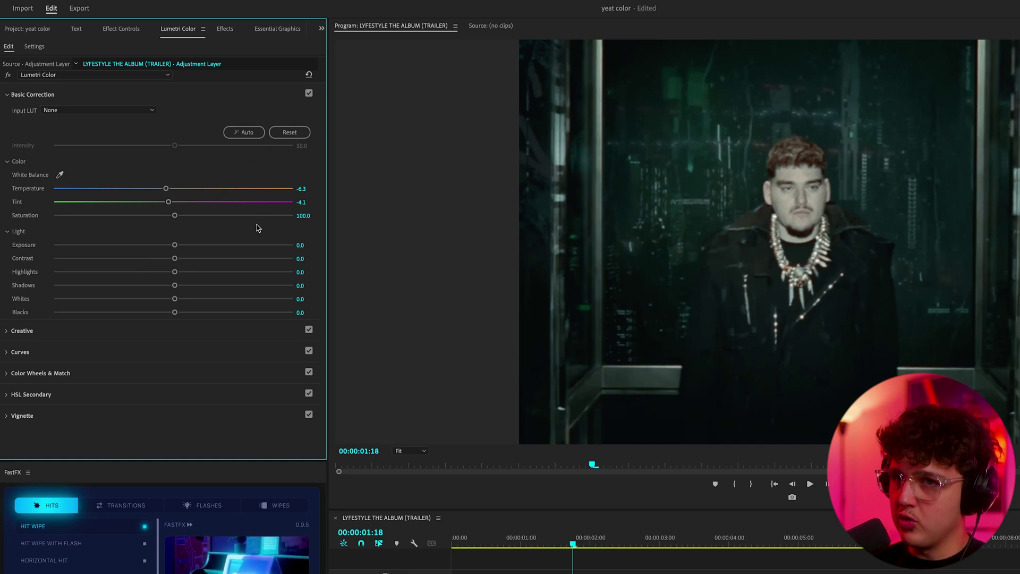
left_click_drag(175, 245, 179, 249)
left_click_drag(182, 287, 141, 290)
mouse_move(175, 271)
left_mouse_down()
mouse_move(149, 273)
mouse_move(167, 276)
left_mouse_up()
left_click_drag(174, 312, 193, 276)
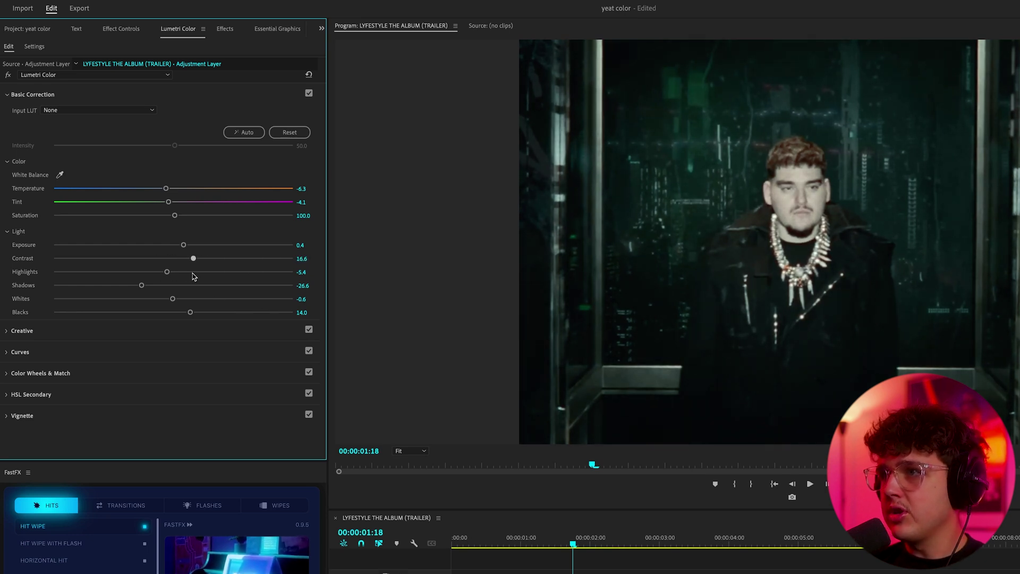
Add three evenly spaced control points to the green RGB curve of the first adjustment layer.
left_click(21, 355)
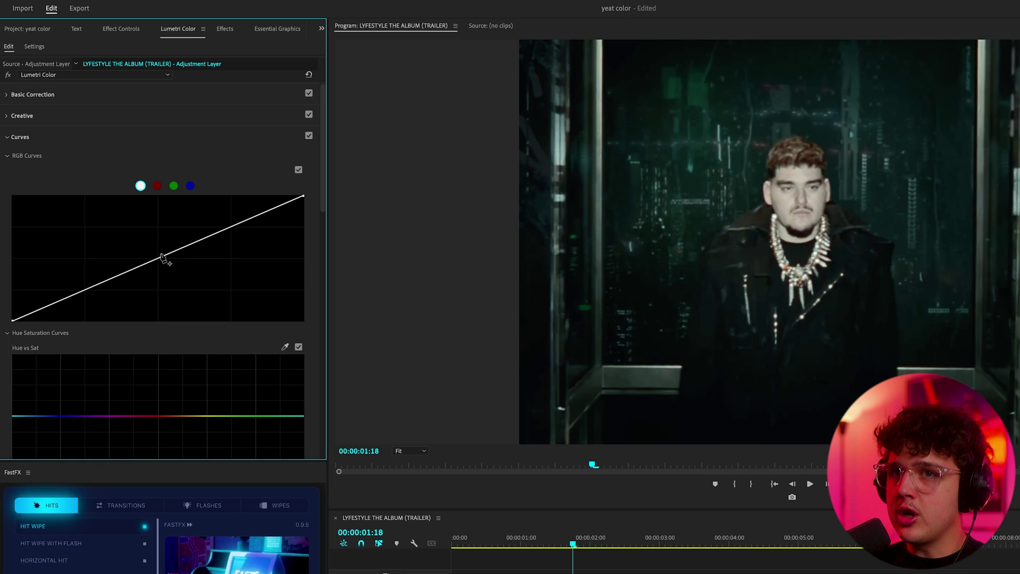
left_click(174, 185)
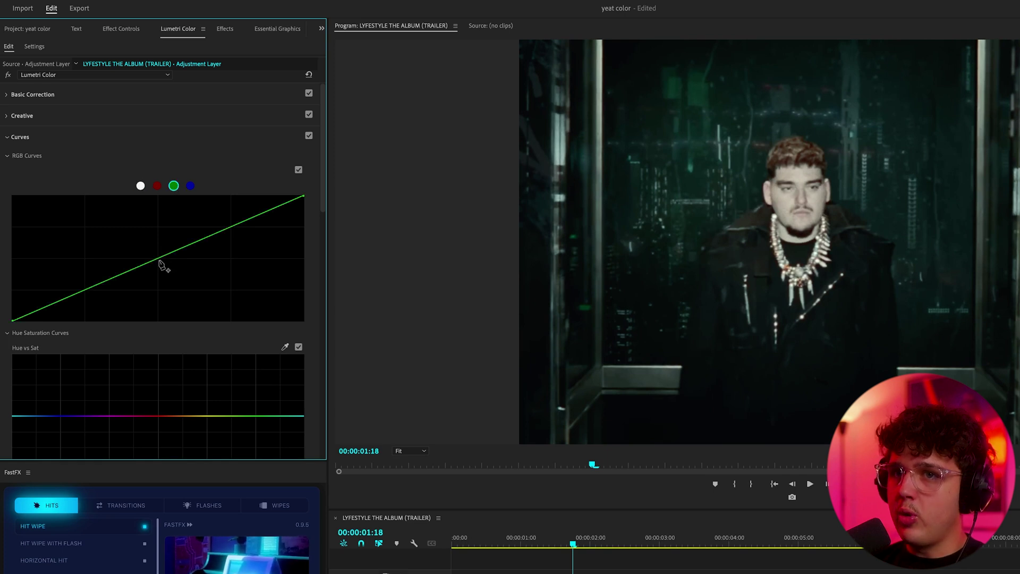
left_click(158, 258)
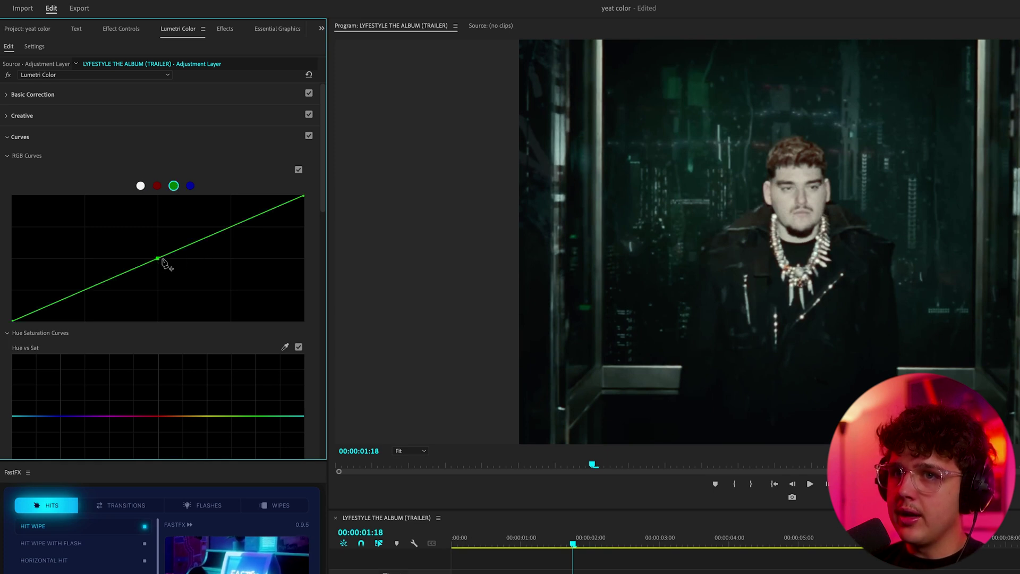
left_click(232, 227)
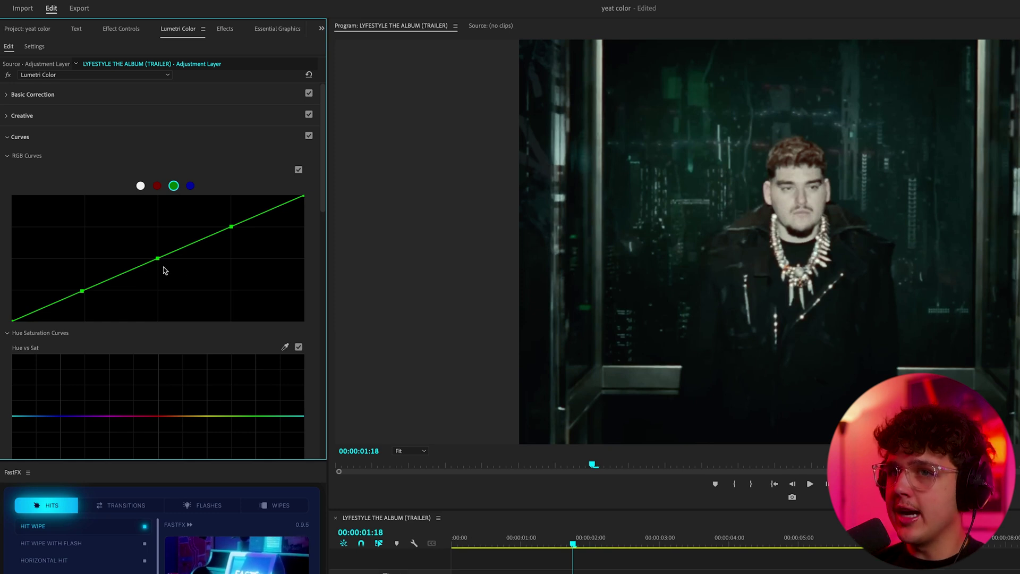
Raise the green curve's lower point slightly to push green into the first clip's shadows.
left_click_drag(158, 259, 139, 230)
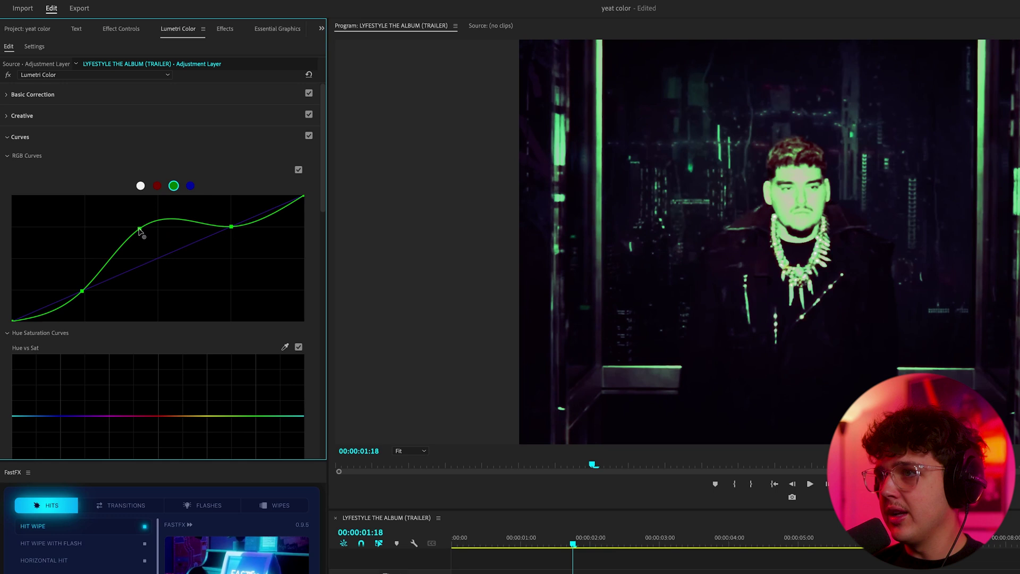
key("ctrl+z")
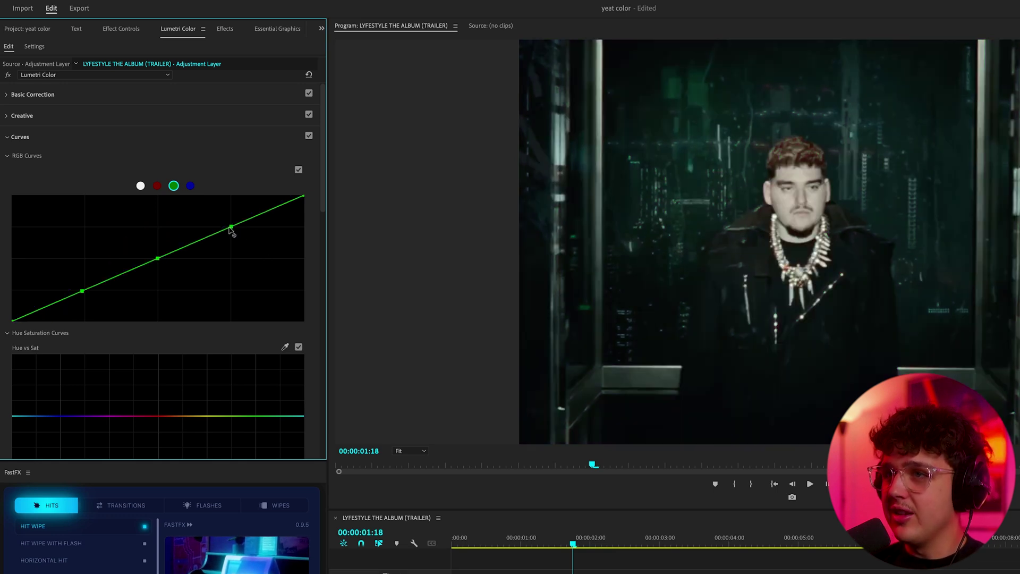
mouse_move(231, 229)
left_mouse_down()
mouse_move(239, 234)
mouse_move(230, 228)
left_mouse_up()
left_click_drag(82, 292, 75, 287)
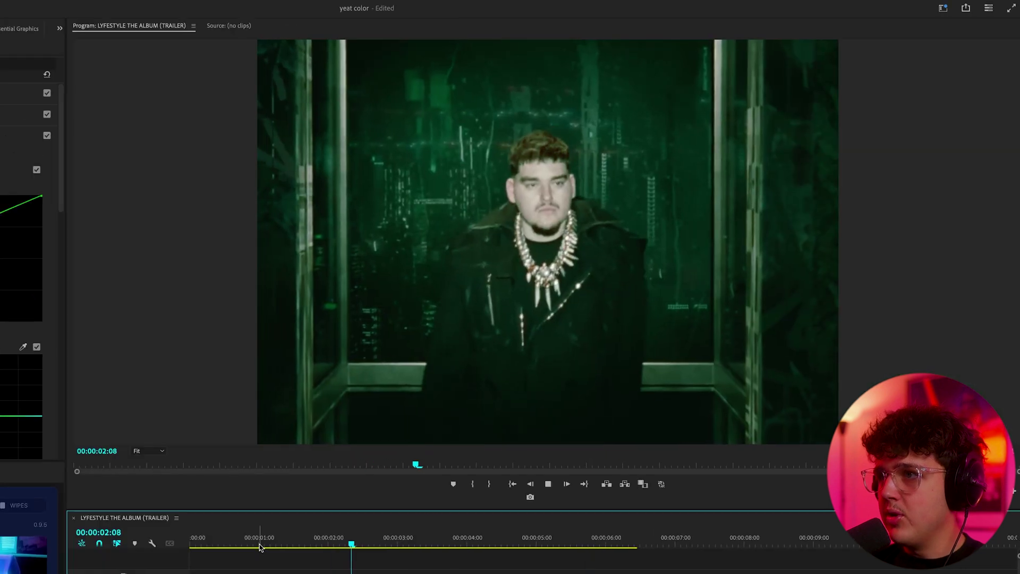
Play back the graded clip and toggle the first adjustment layer off and on to compare before and after.
key("space")
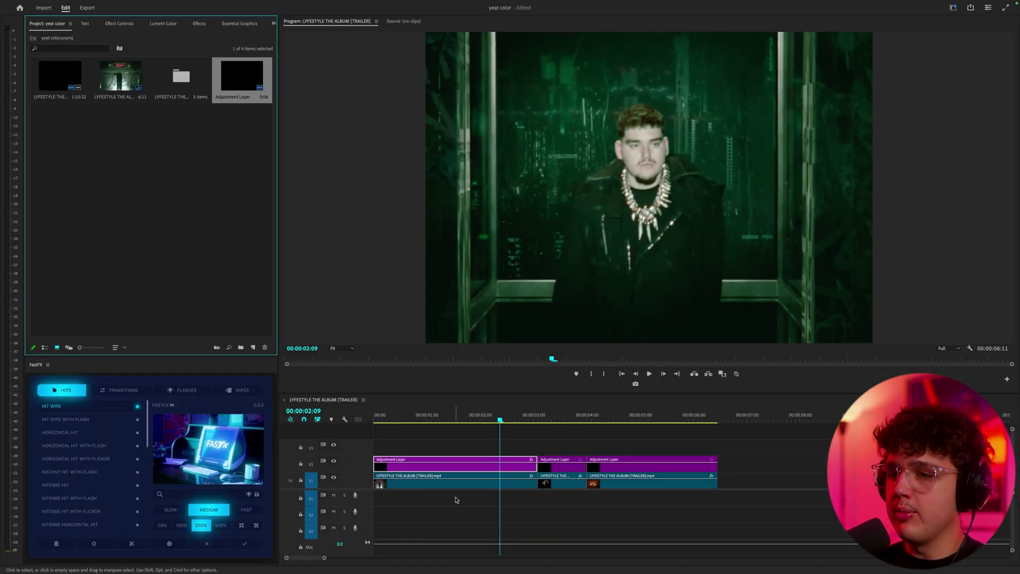
key("shift+super+e")
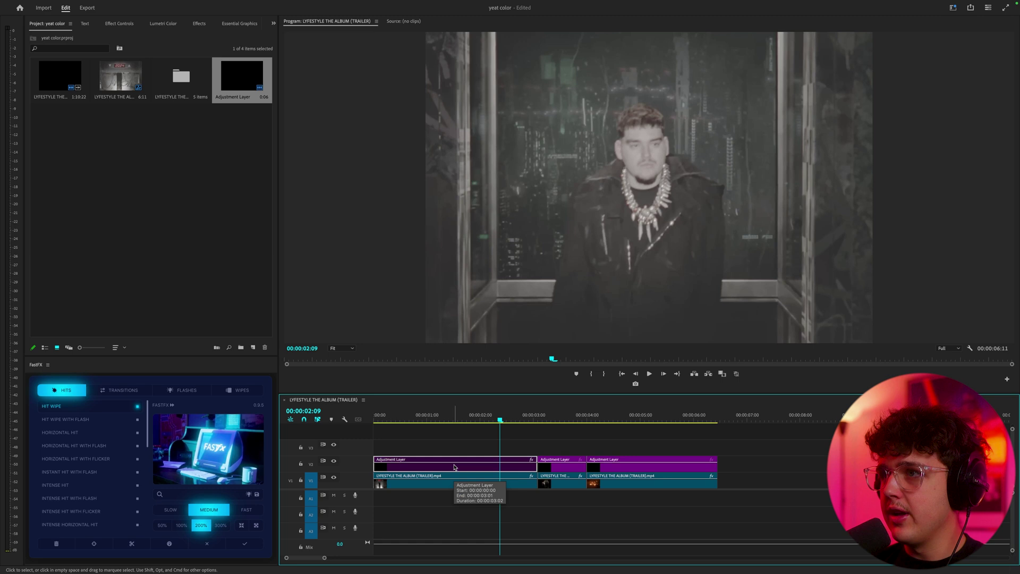
key("shift+super+e")
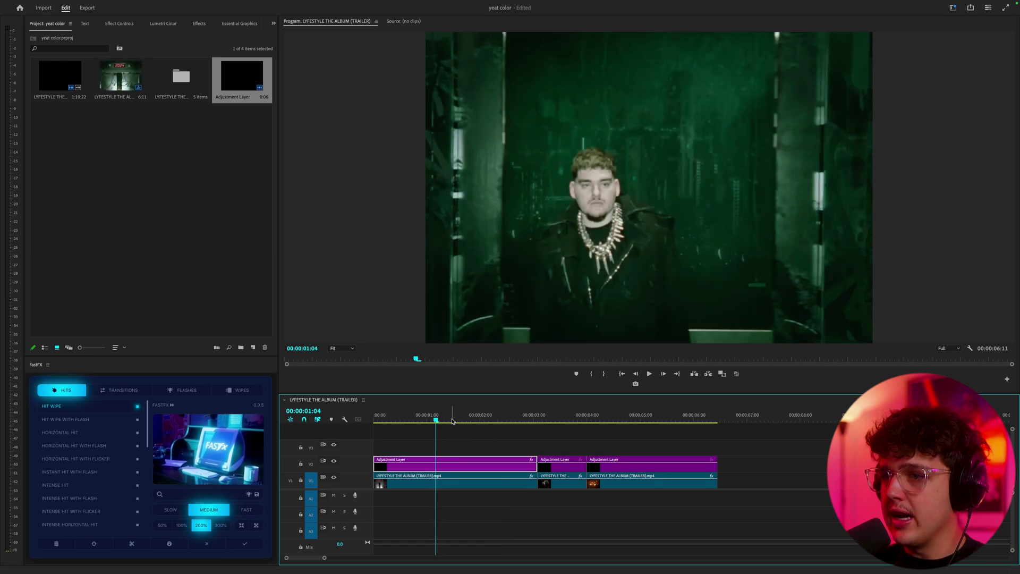
Apply the 219.cube LUT as the Creative look on the second clip's adjustment layer.
left_click_drag(452, 421, 562, 468)
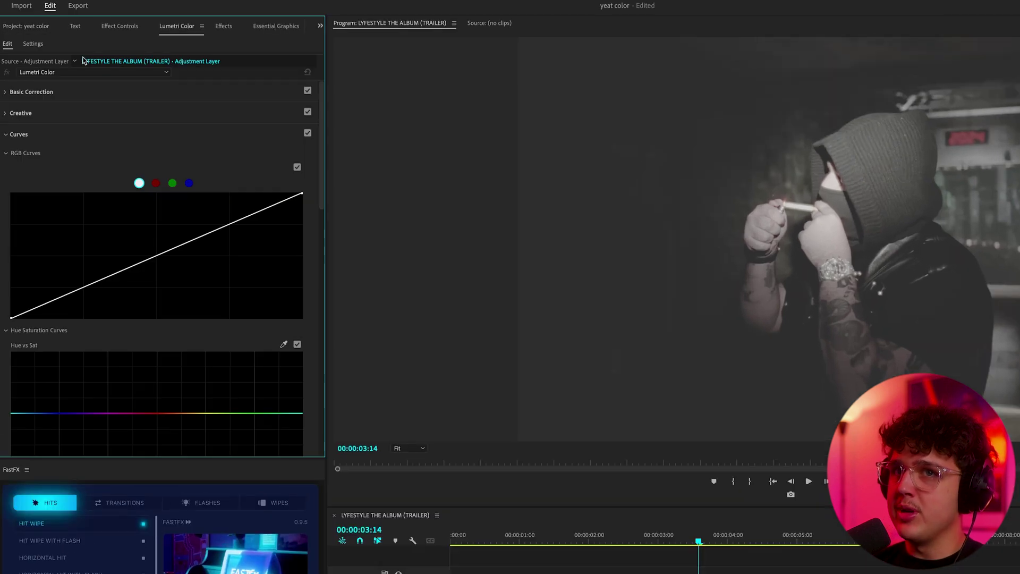
left_click(38, 92)
left_click(30, 112)
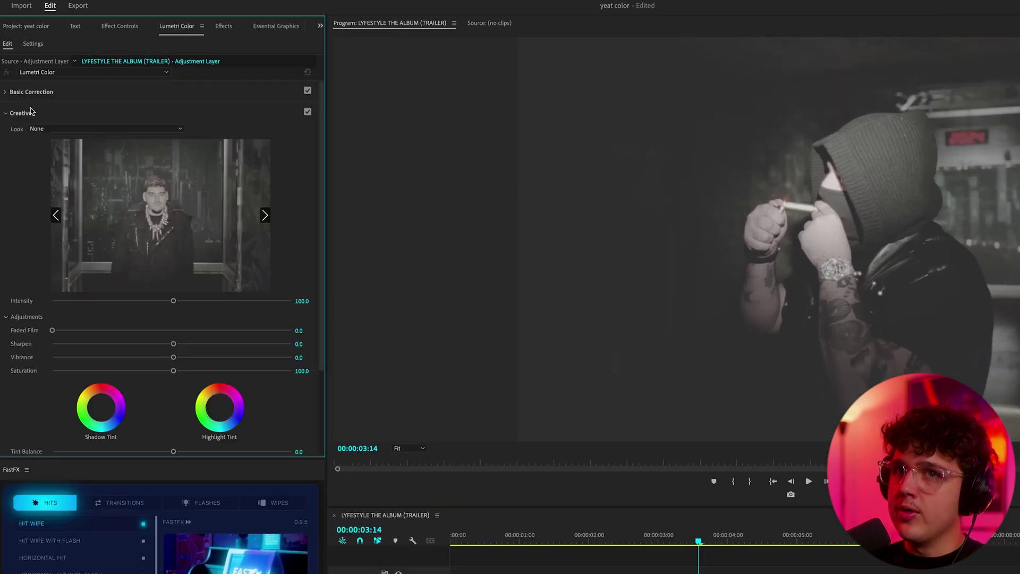
left_click(63, 128)
left_click(68, 154)
scroll(808, 397, "down", 2)
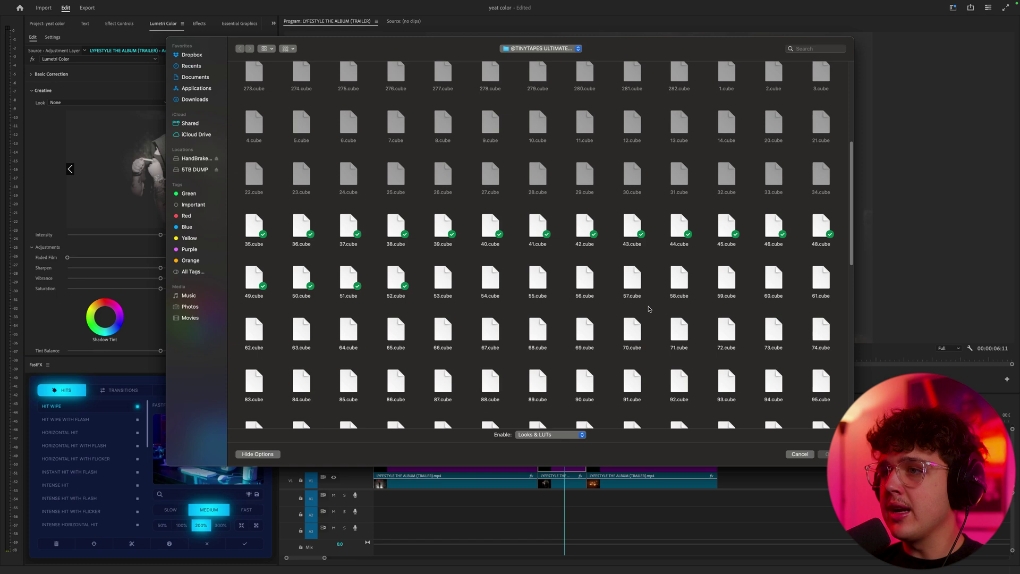
scroll(648, 309, "down", 10)
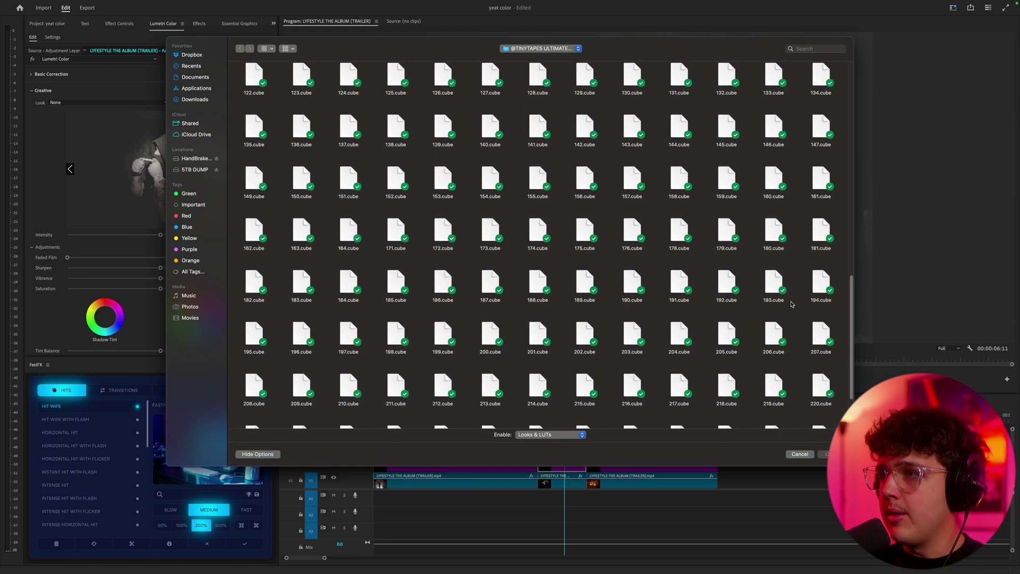
scroll(791, 304, "down", 3)
double_click(773, 289)
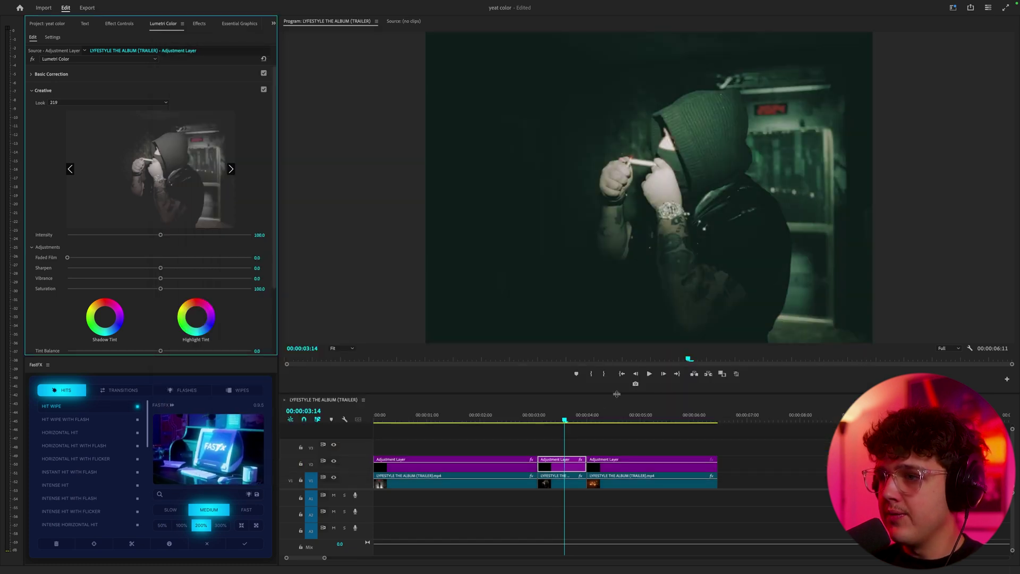
Set the second adjustment layer's Basic Correction to temperature 46.9, tint 6.3, contrast 50.8, shadows -46.4, and raise the whites.
left_click(552, 417)
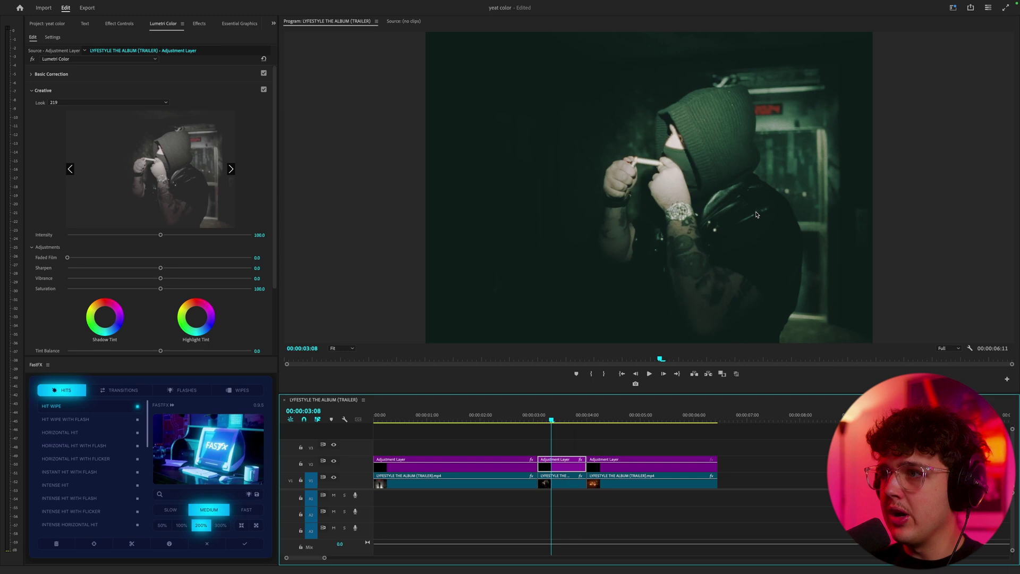
left_click_drag(490, 418, 572, 426)
left_click(572, 468)
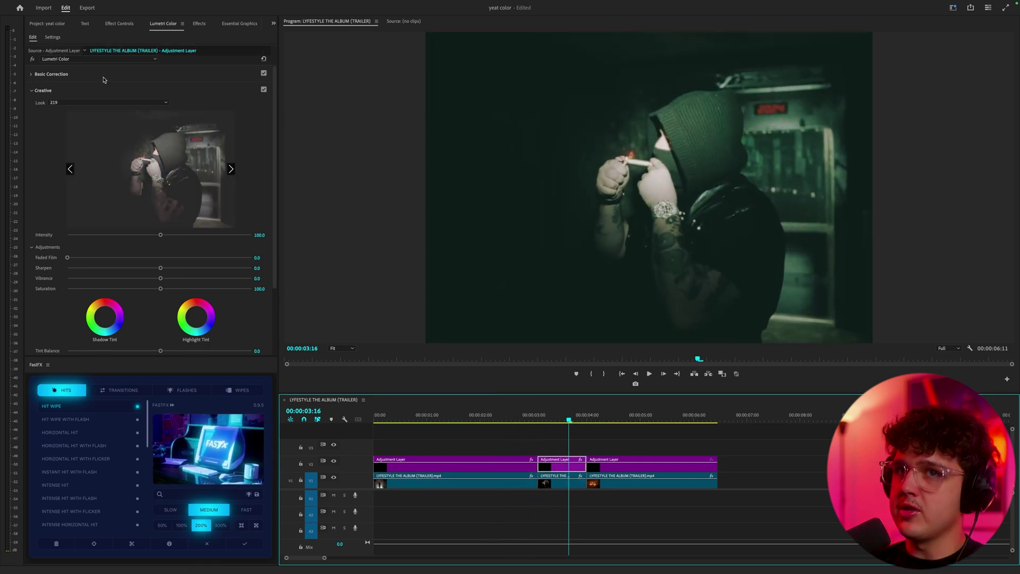
left_click(64, 74)
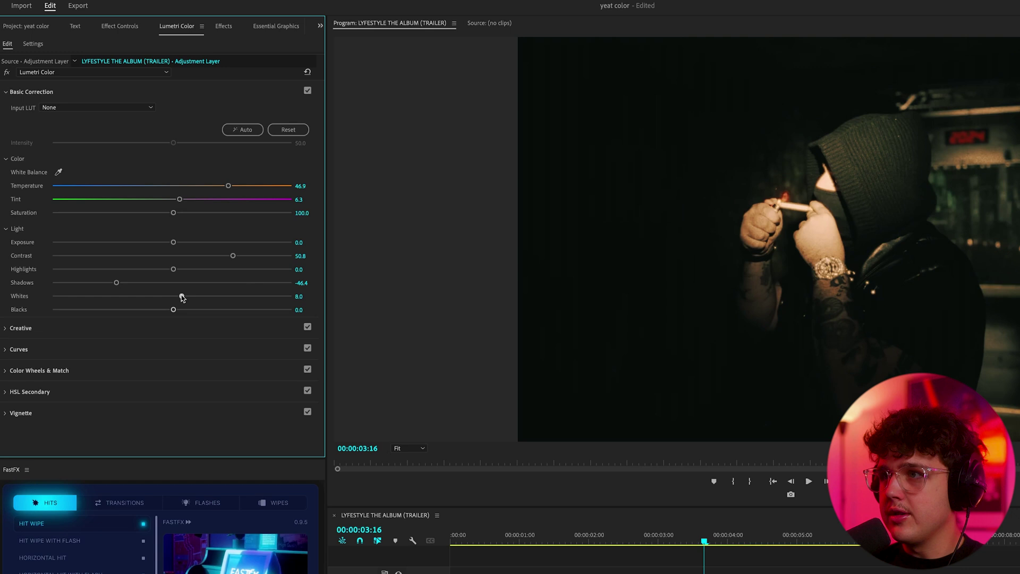
left_click_drag(204, 296, 227, 296)
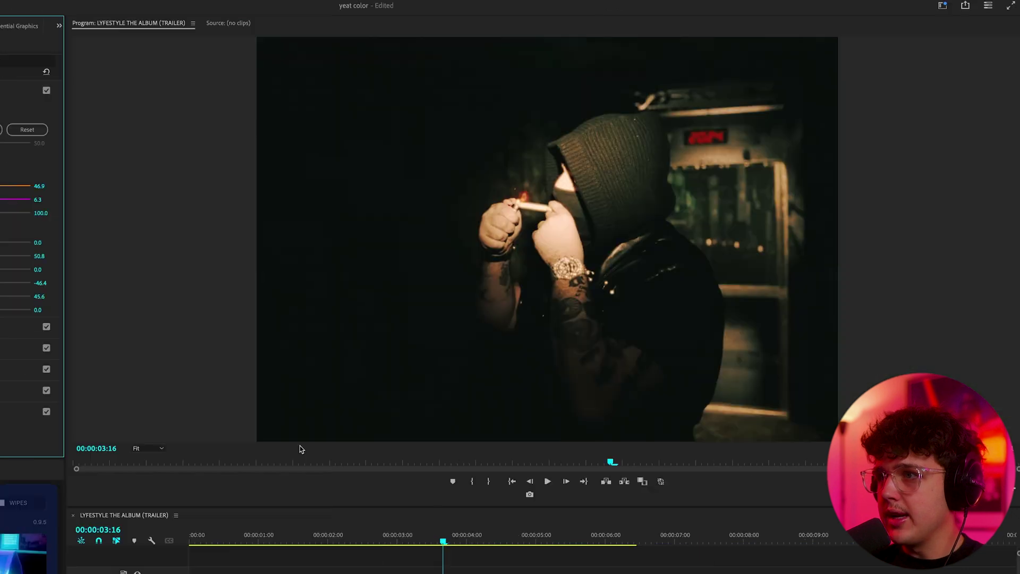
mouse_move(705, 541)
left_mouse_down()
mouse_move(672, 541)
mouse_move(711, 541)
left_mouse_up()
Duplicate the second clip onto track V2 beneath its adjustment layer and search the effects for "glow".
left_click_drag(449, 540, 447, 494)
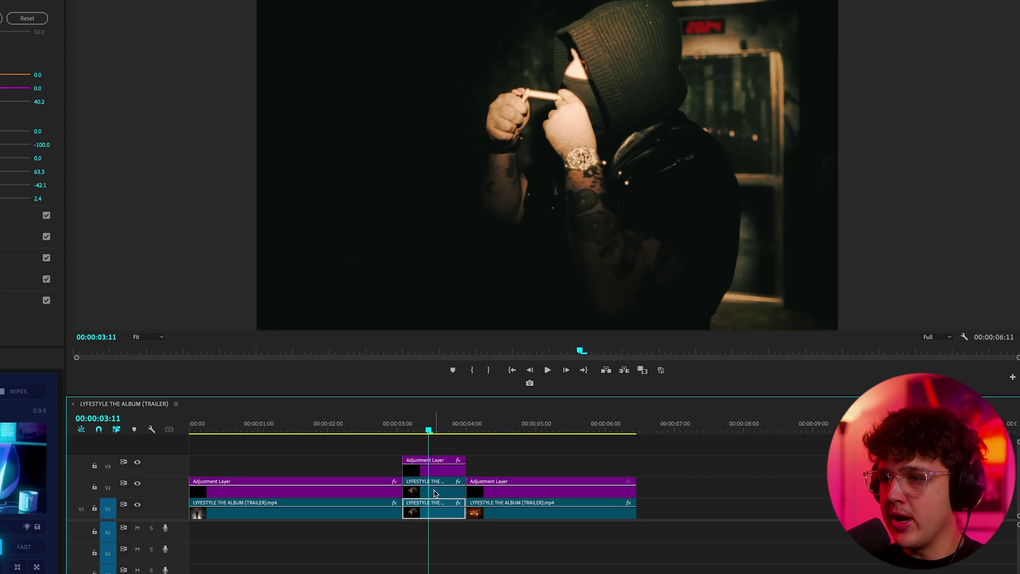
left_click(41, 33)
left_click(224, 27)
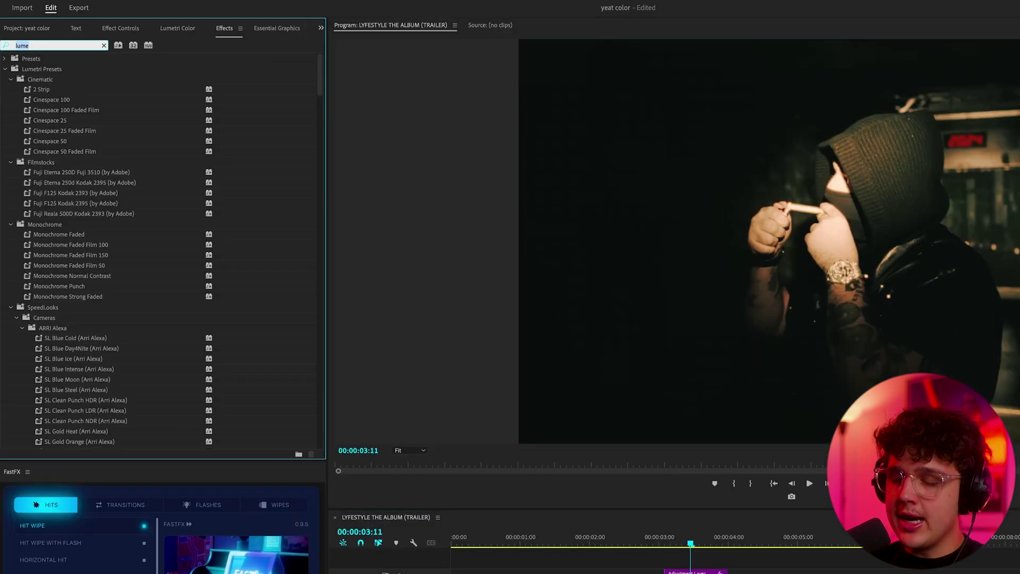
type("glow")
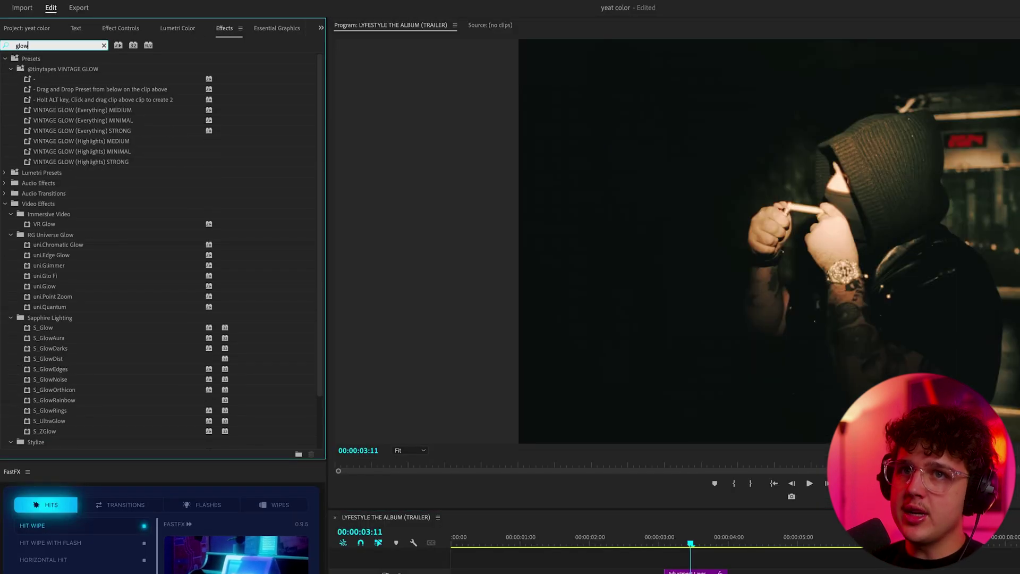
Apply the VINTAGE GLOW (Highlights) STRONG preset to the duplicated clip on V2.
left_click(75, 120)
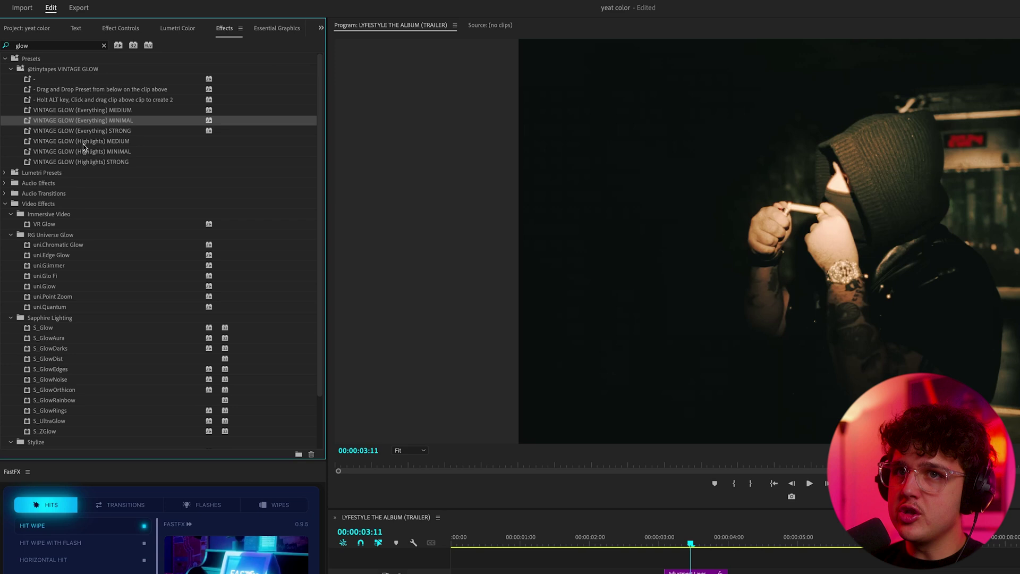
left_click(83, 142)
left_click(64, 162)
left_click_drag(63, 164, 556, 469)
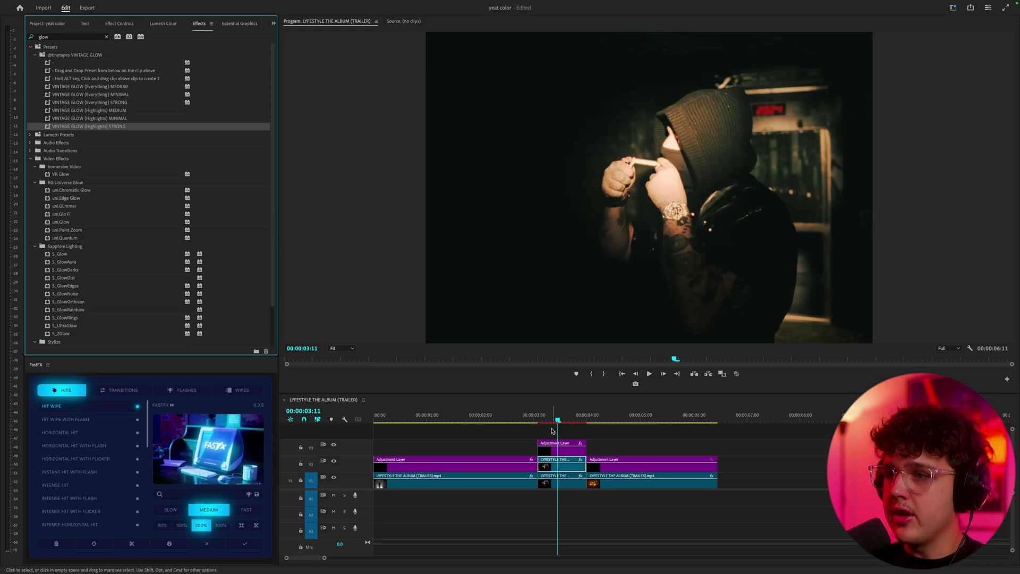
Toggle the second clip's glow duplicate and adjustment layer off and on to compare before and after.
mouse_move(558, 420)
left_mouse_down()
mouse_move(569, 421)
mouse_move(540, 421)
mouse_move(568, 422)
mouse_move(551, 421)
left_mouse_up()
key("shift+super+e")
key("shift+super+e")
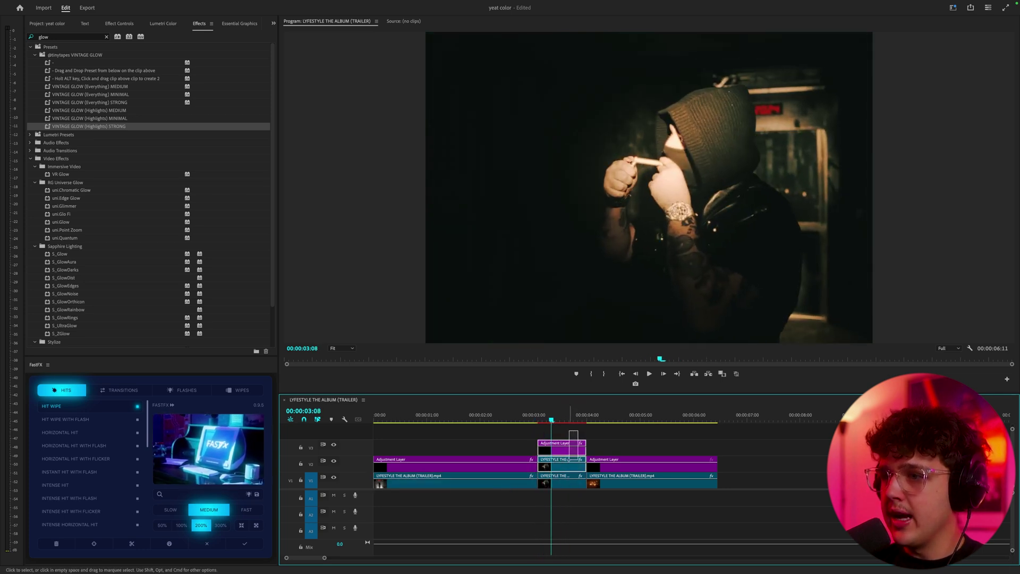
left_click_drag(569, 460, 569, 459)
key("shift+super+e")
key("shift+super+e")
Apply the 252.cube LUT as the Creative look on the third clip's adjustment layer.
mouse_move(563, 421)
left_mouse_down()
mouse_move(701, 421)
mouse_move(652, 422)
mouse_move(670, 421)
left_mouse_up()
left_click(647, 469)
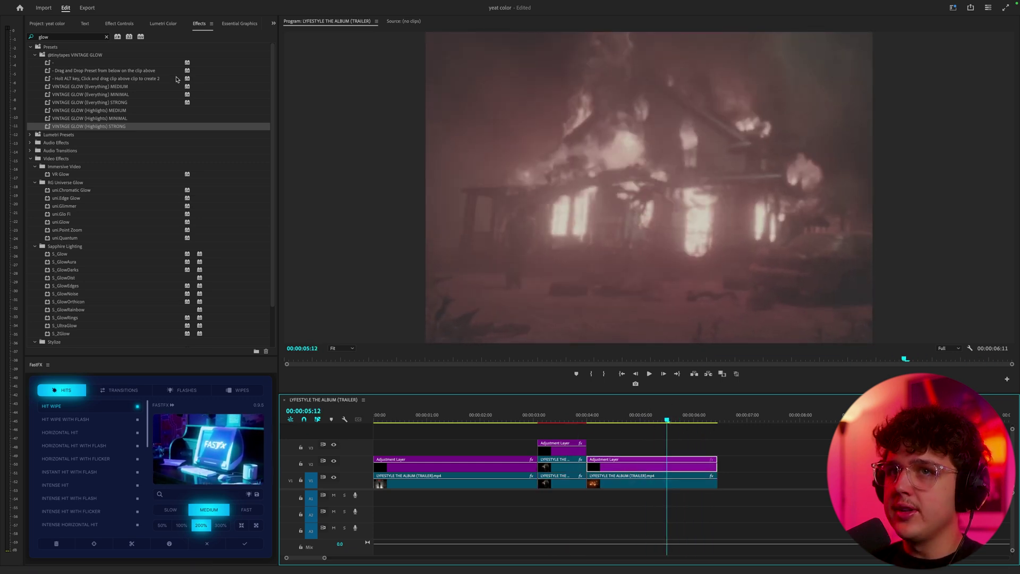
left_click(173, 25)
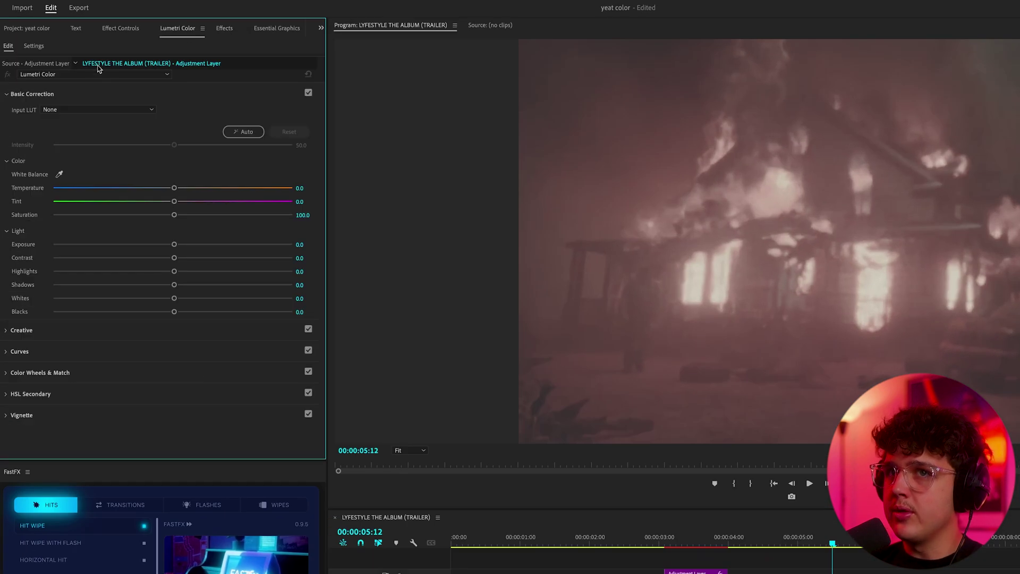
left_click(32, 94)
left_click(41, 114)
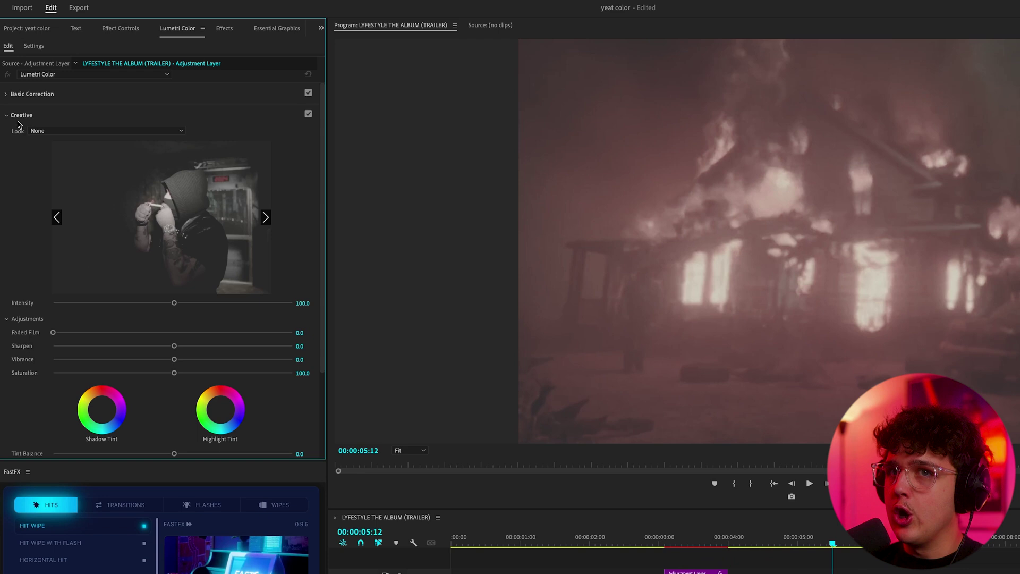
left_click(45, 136)
left_click(51, 164)
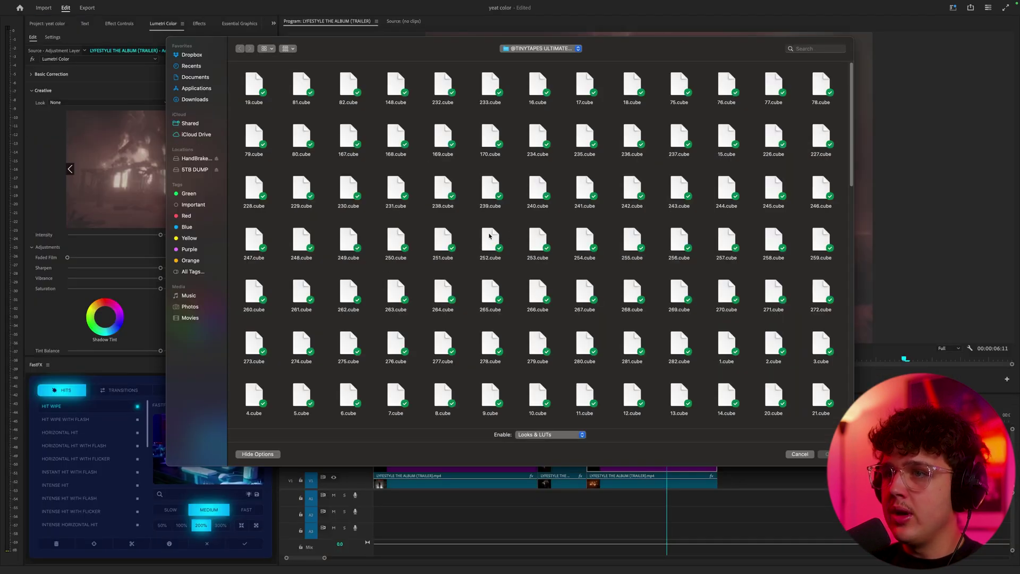
double_click(490, 236)
Set the third adjustment layer's Basic Correction to temperature 38.7, contrast 100.0, whites 24.4 and blacks -83.6.
left_click_drag(678, 420, 631, 424)
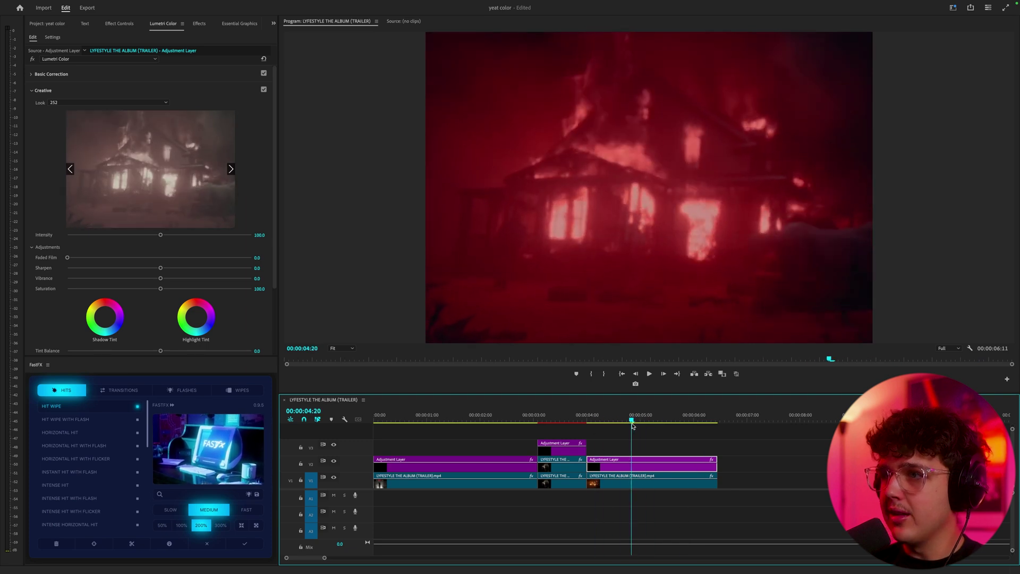
left_click(60, 75)
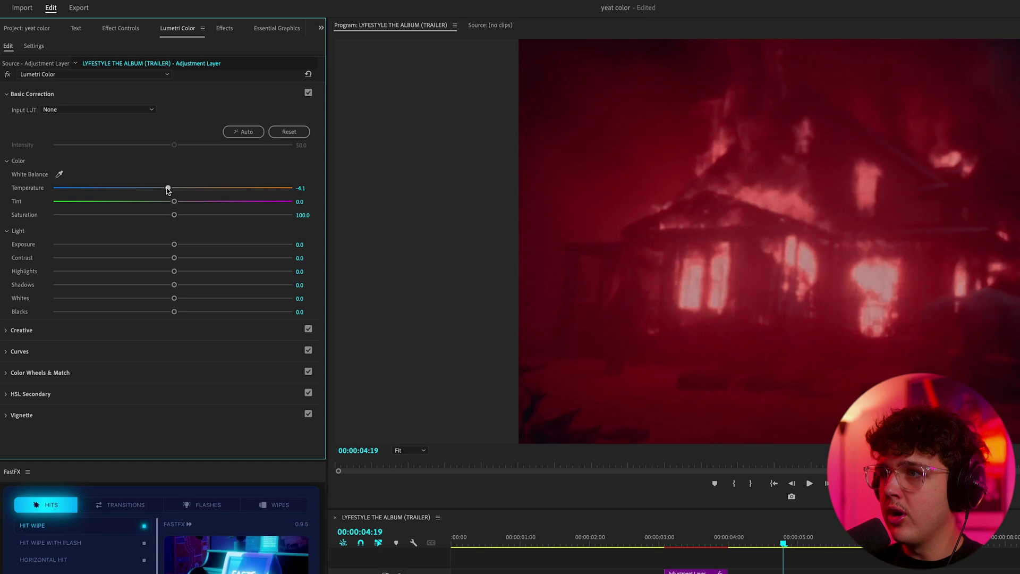
left_click_drag(808, 543, 867, 543)
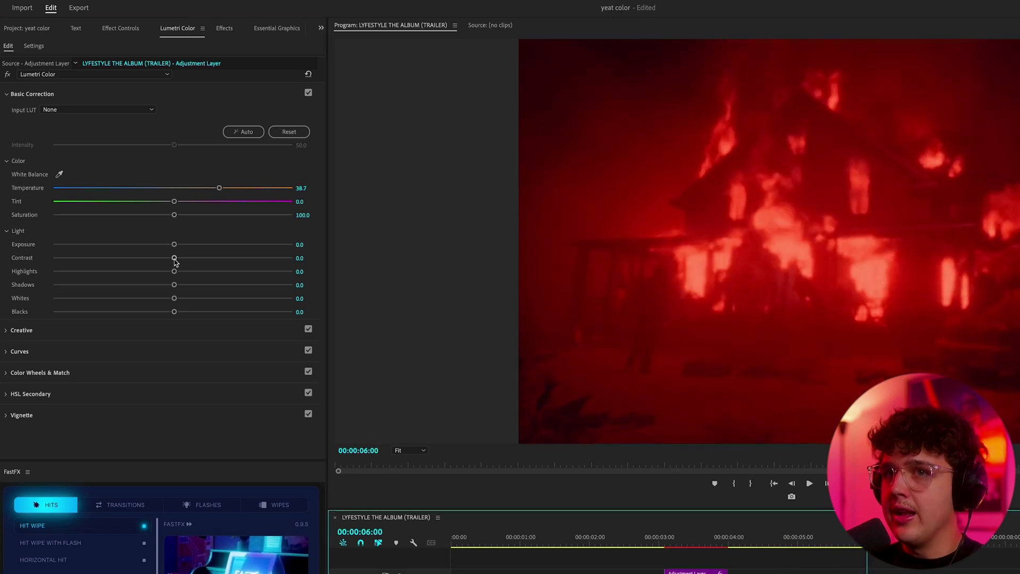
left_click_drag(174, 258, 250, 258)
left_click_drag(394, 270, 206, 260)
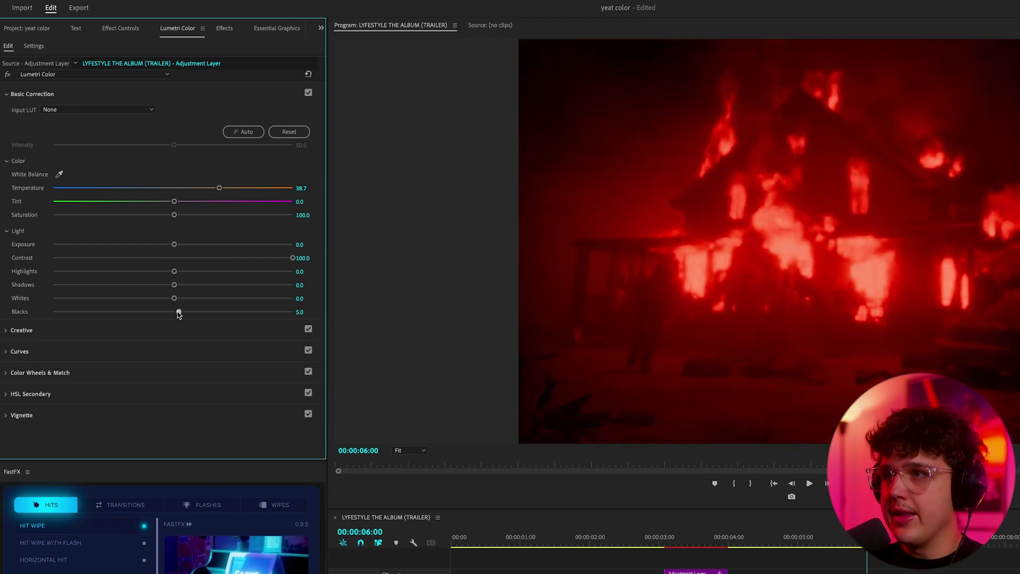
left_click_drag(104, 314, 72, 312)
left_click_drag(184, 298, 196, 299)
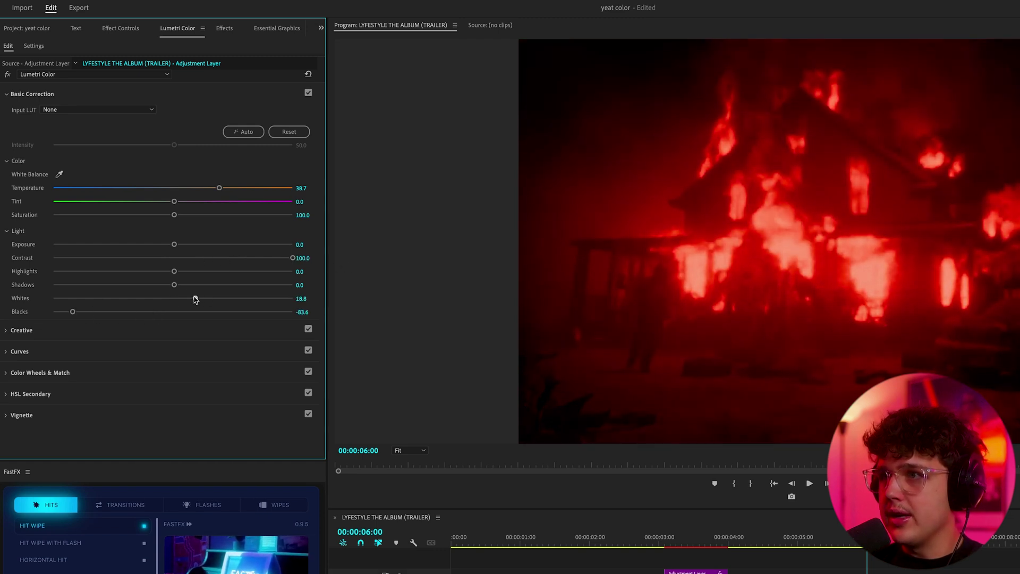
Scrub through the burning house clip and toggle the third adjustment layer off and on to compare the grade.
left_click_drag(867, 541, 769, 540)
key("shift+super+e")
key("shift+super+e")
mouse_move(516, 543)
left_mouse_down()
mouse_move(604, 543)
mouse_move(520, 543)
left_mouse_up()
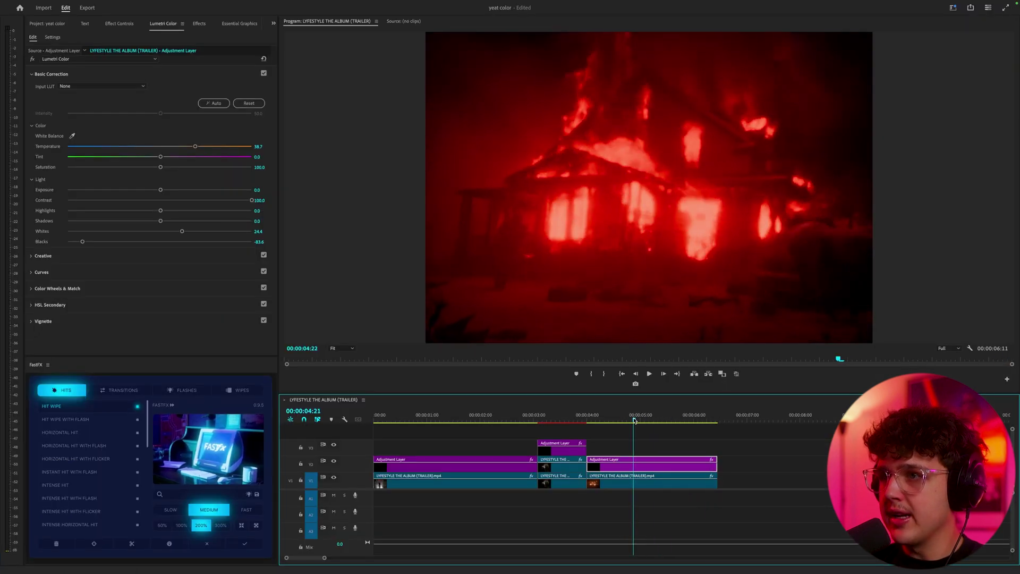
left_click_drag(634, 421, 630, 420)
key("shift+super+e")
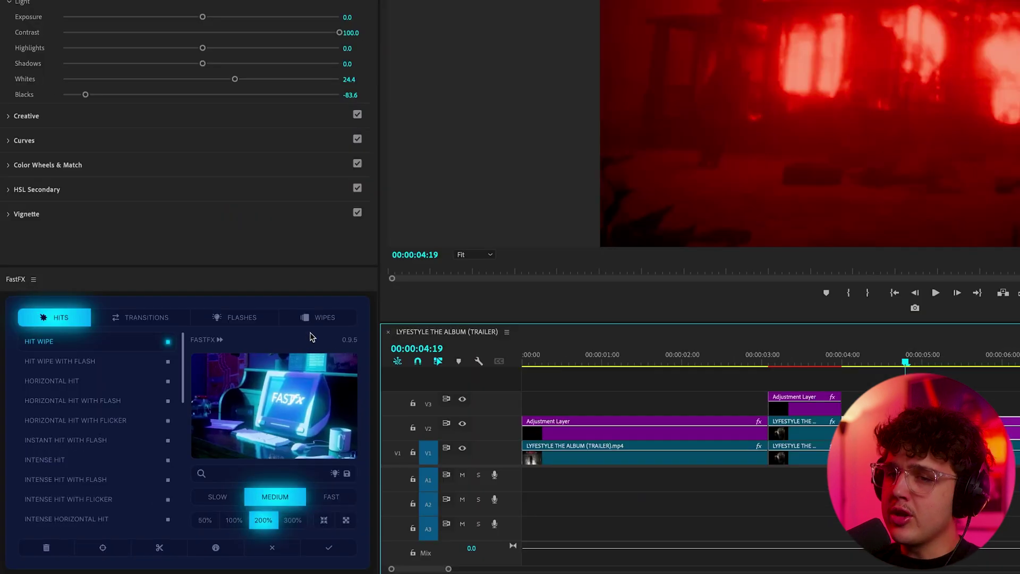
left_click(232, 403)
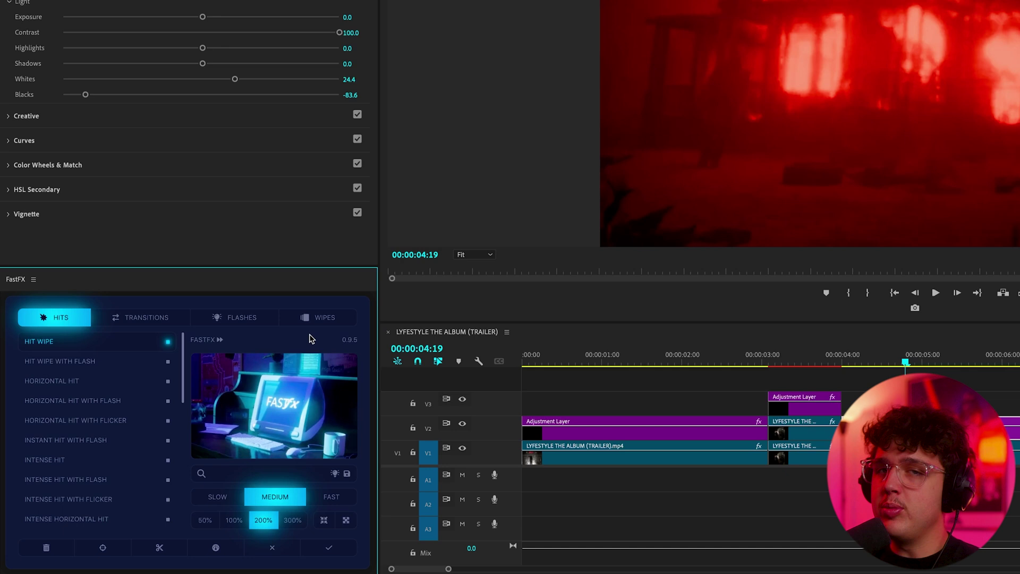